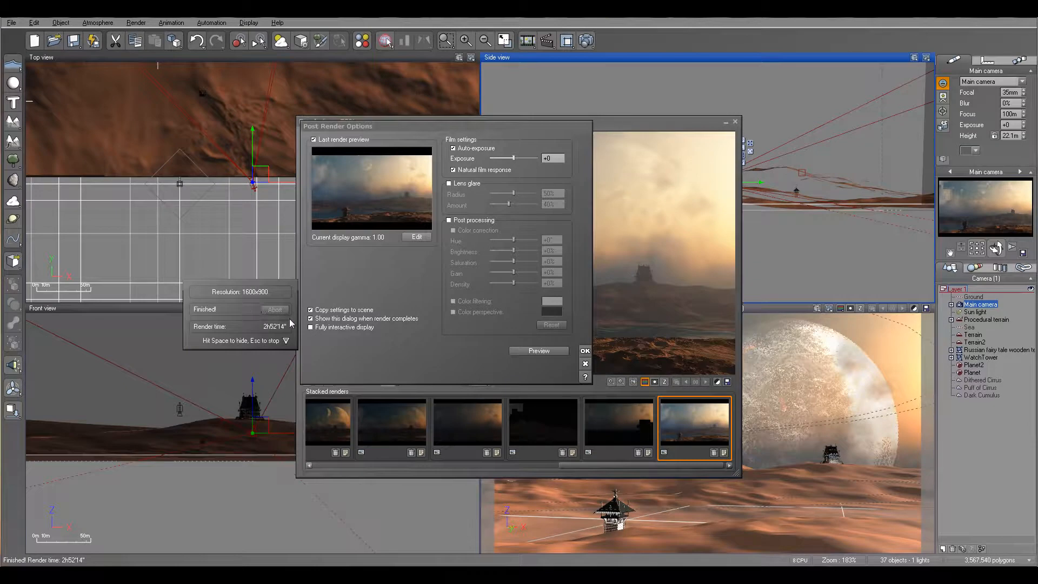
Step: Accept the post-render options, switch to Photoshop and duplicate the Background layer twice
{"action": "left_click", "coordinate": [586, 351]}
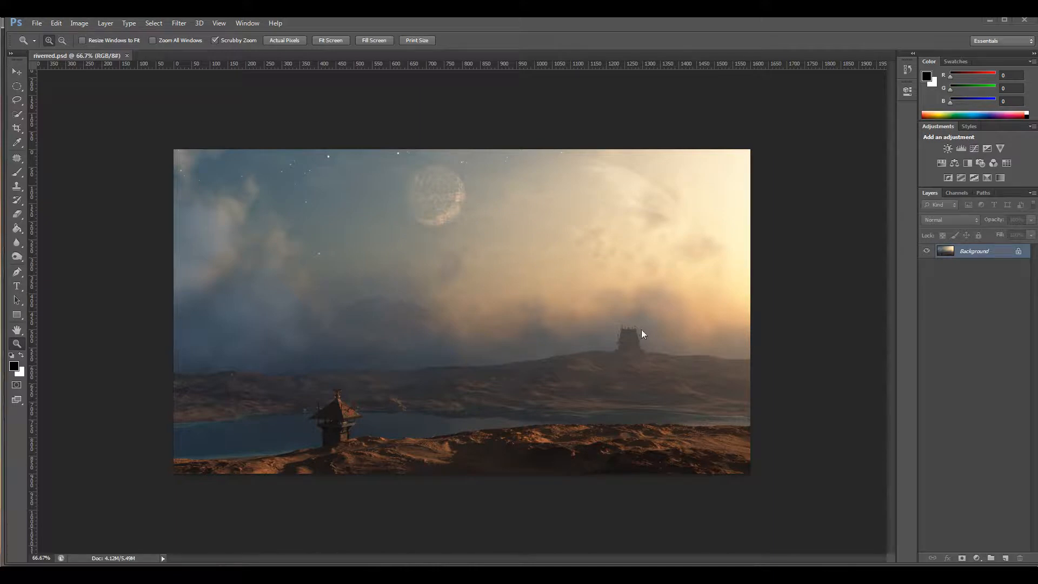
{"action": "left_click_drag", "start_coordinate": [973, 249], "coordinate": [1004, 557]}
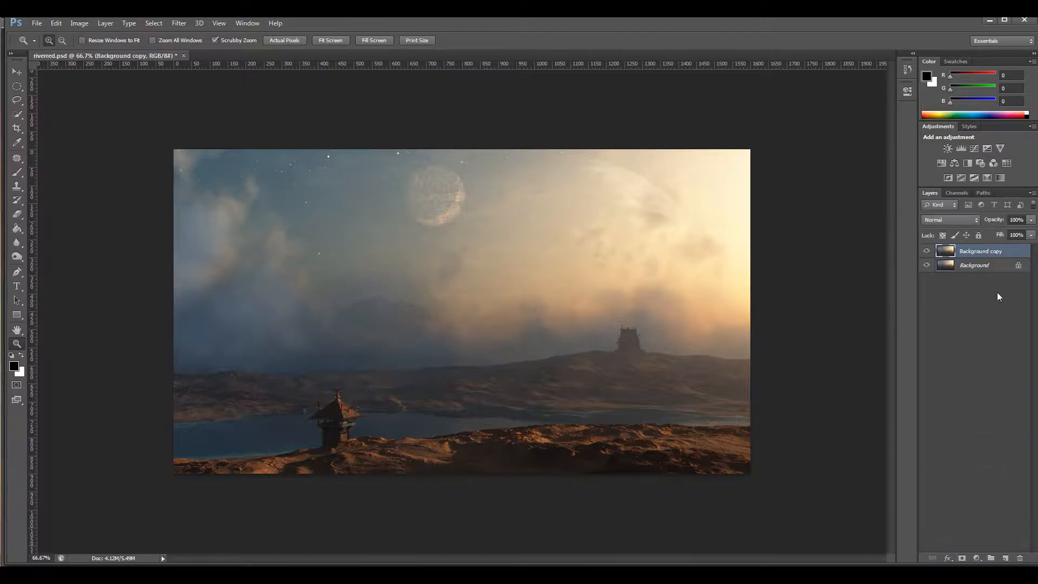
{"action": "left_click_drag", "start_coordinate": [991, 254], "coordinate": [1005, 558]}
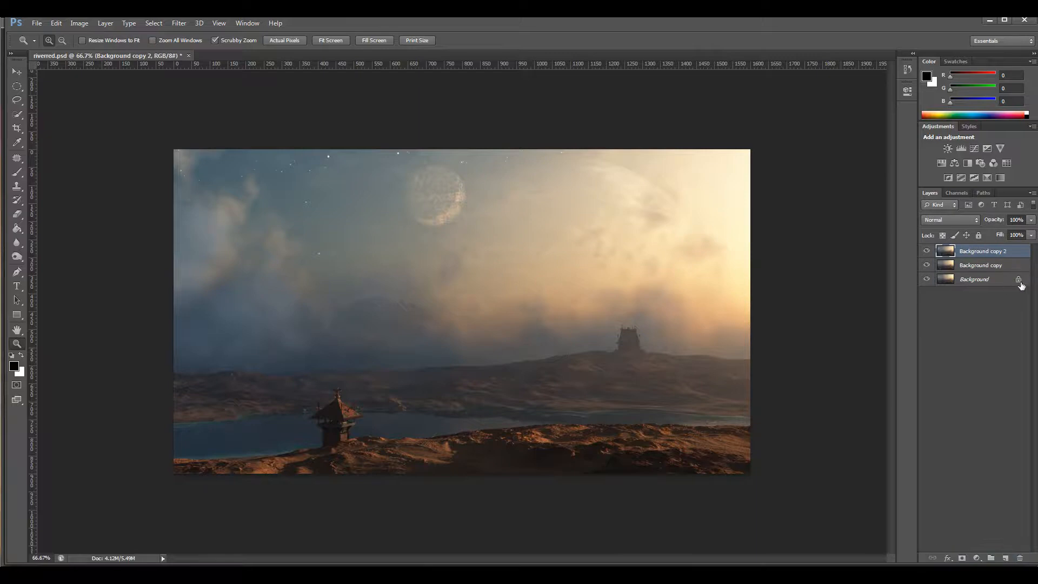
Step: Put both Background copies into a new layer group and set the group's blend mode to Overlay
{"action": "left_click", "coordinate": [979, 267], "text": "shift"}
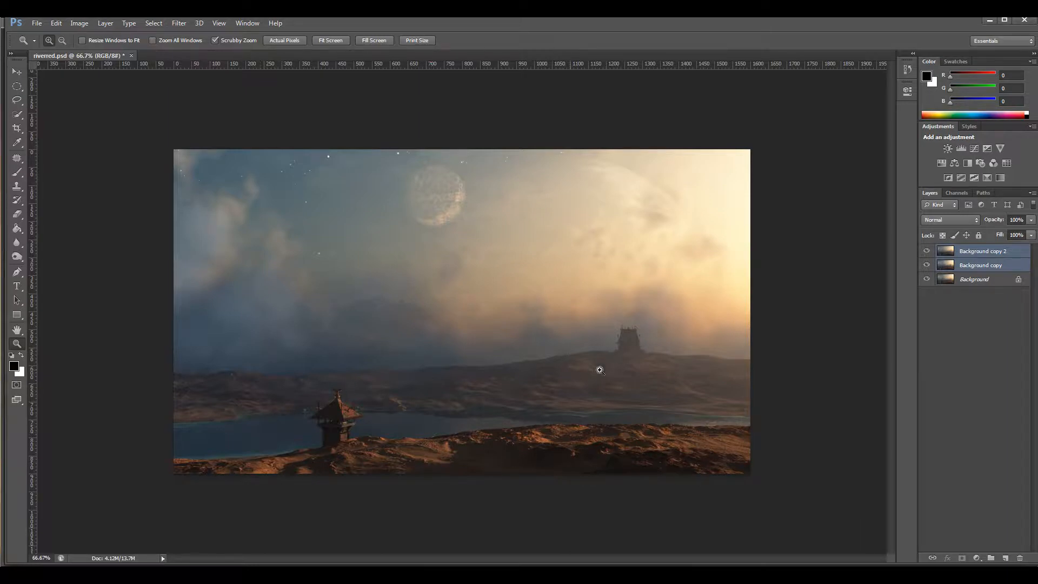
{"action": "left_click", "coordinate": [1032, 192]}
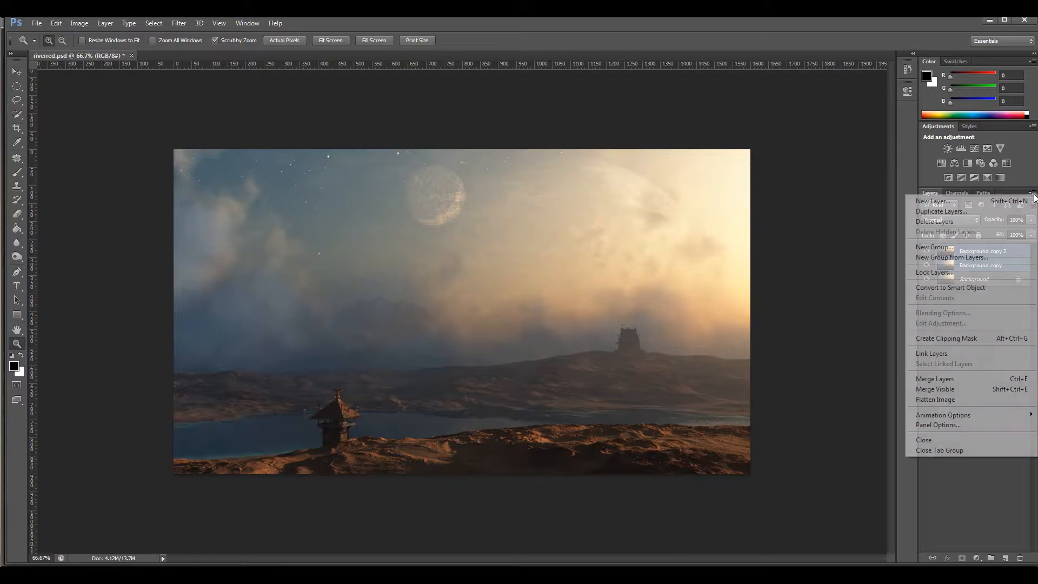
{"action": "left_click", "coordinate": [964, 258]}
{"action": "left_click", "coordinate": [607, 192]}
{"action": "left_click", "coordinate": [974, 220]}
{"action": "left_click", "coordinate": [956, 377]}
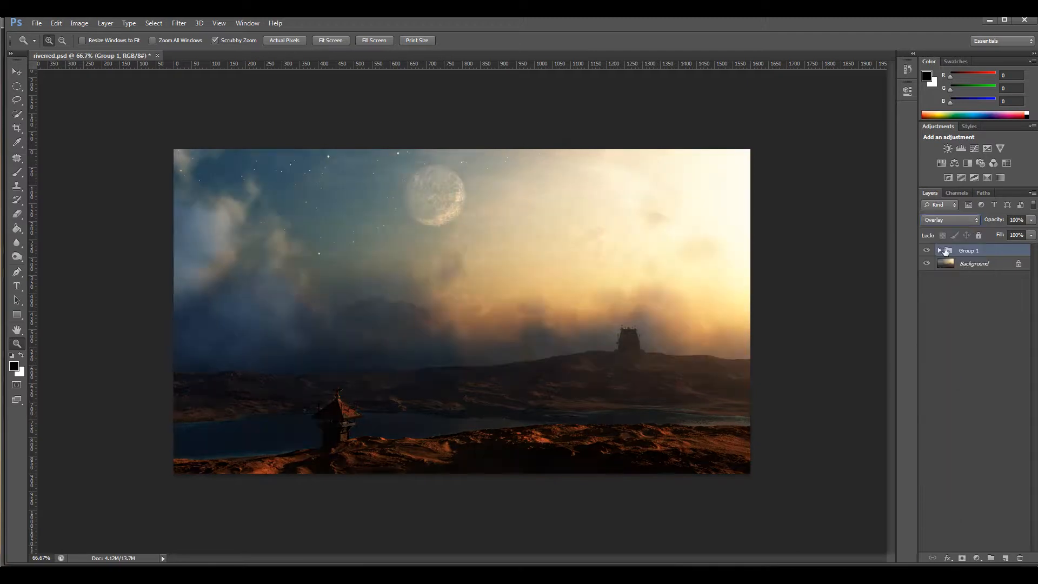
Step: Set the upper copy inside the group to Vivid Light blending and invert its colours
{"action": "left_click", "coordinate": [939, 250]}
{"action": "left_click", "coordinate": [979, 265]}
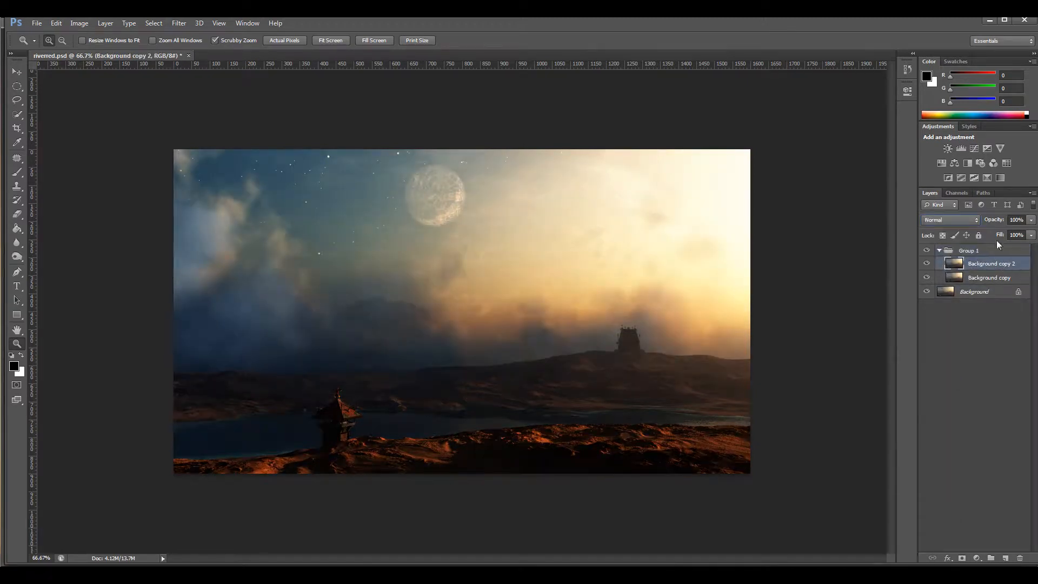
{"action": "left_click", "coordinate": [974, 220]}
{"action": "left_click", "coordinate": [965, 385]}
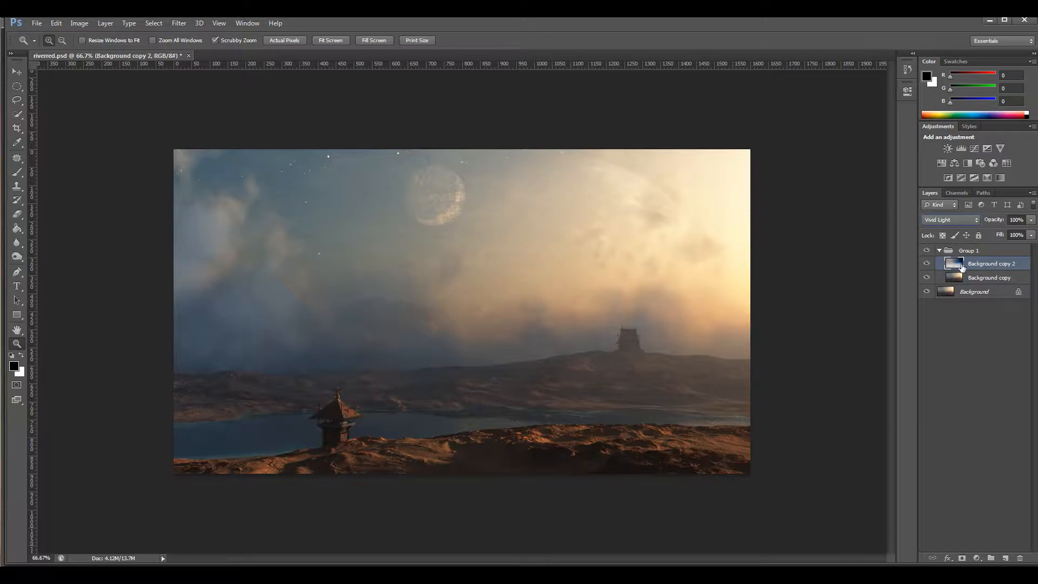
Step: Apply a Surface Blur with a radius of 10 pixels to the inverted Background copy 2 layer
{"action": "left_click", "coordinate": [183, 23]}
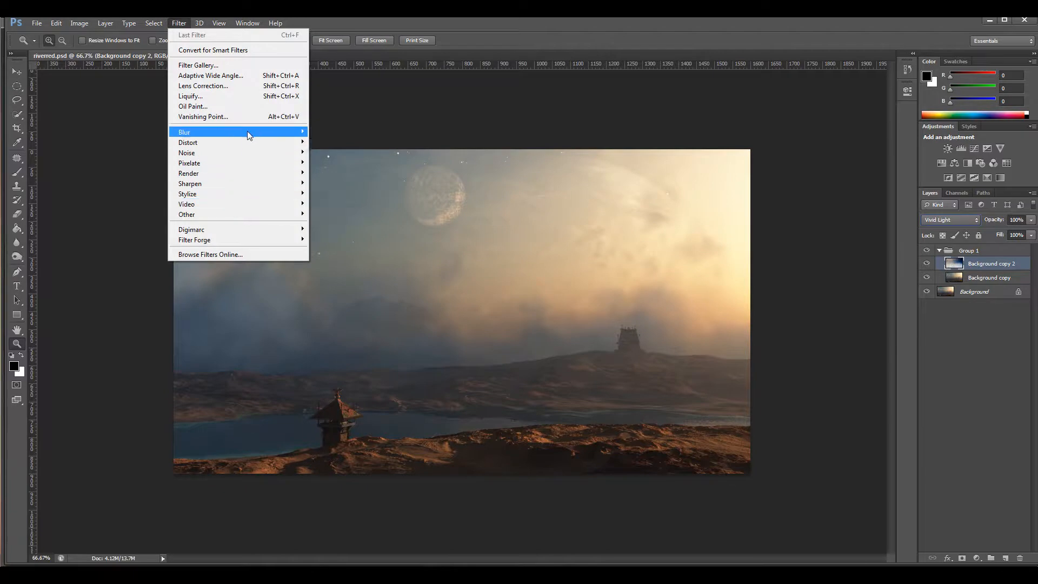
{"action": "mouse_move", "coordinate": [247, 131]}
{"action": "left_click", "coordinate": [332, 265]}
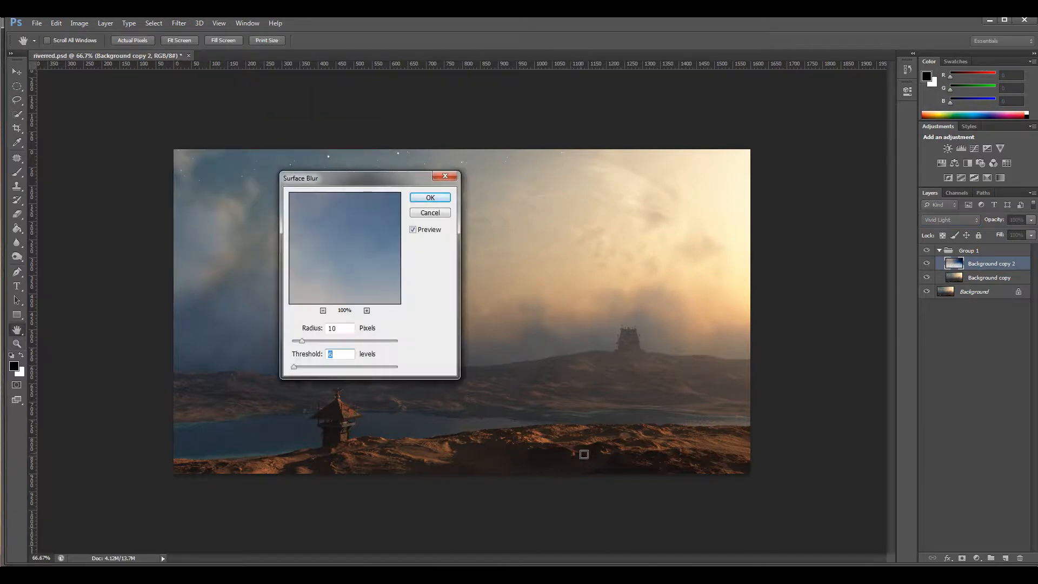
{"action": "left_click", "coordinate": [414, 231]}
{"action": "left_click", "coordinate": [413, 231]}
{"action": "left_click", "coordinate": [439, 198]}
{"action": "key", "text": "z"}
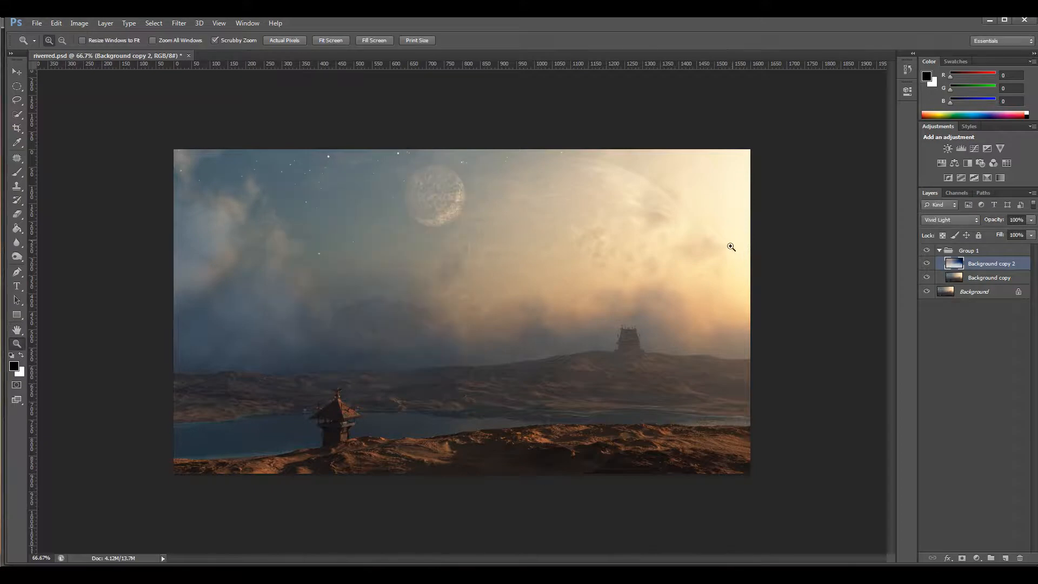
Step: Duplicate the Background layer again and merge that copy with the Overlay group into a single layer
{"action": "left_click", "coordinate": [979, 293]}
{"action": "double_click", "coordinate": [980, 293]}
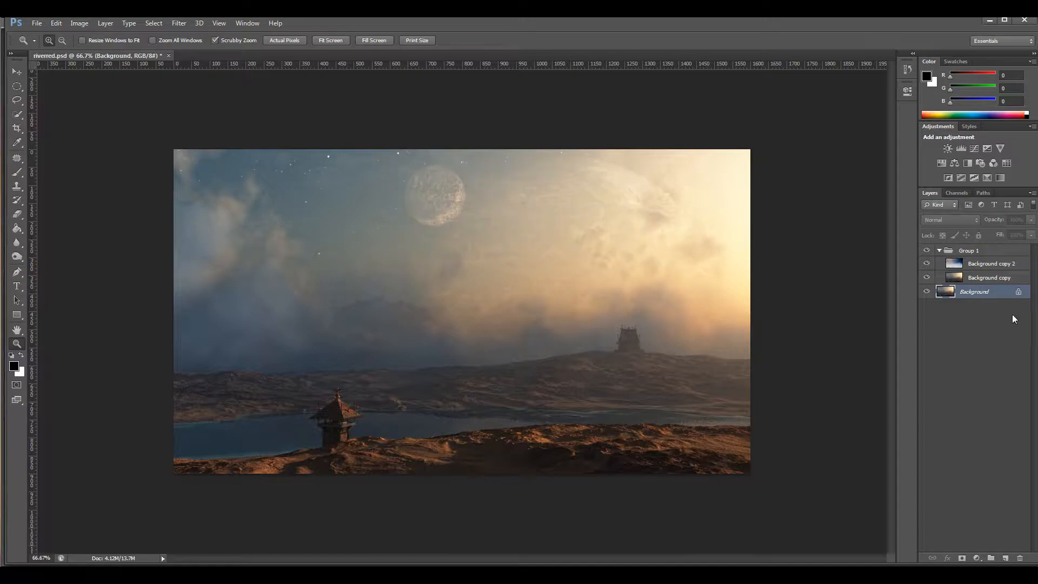
{"action": "left_click_drag", "start_coordinate": [1000, 292], "coordinate": [1005, 558]}
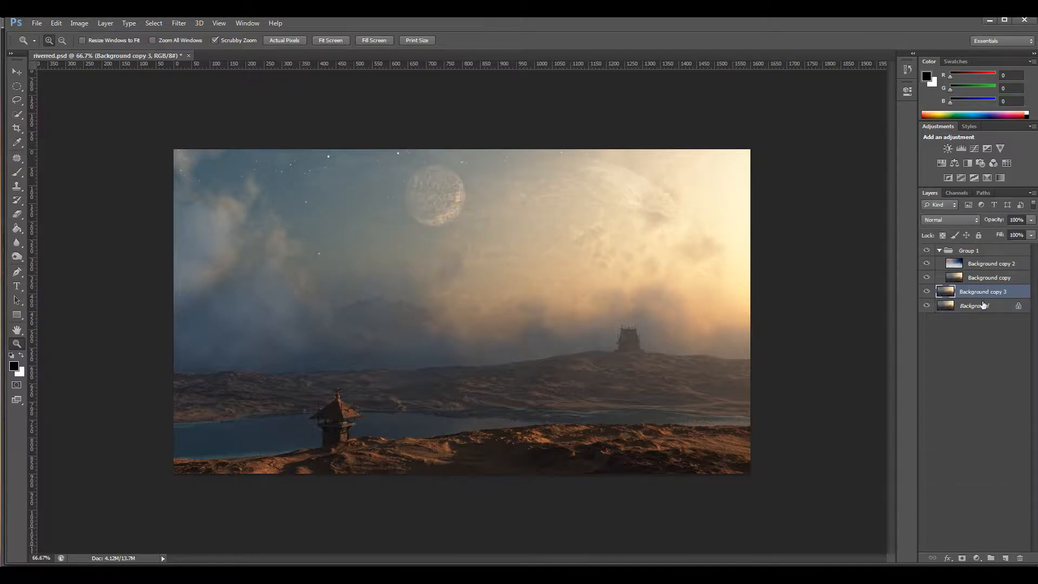
{"action": "left_click", "coordinate": [980, 252], "text": "shift"}
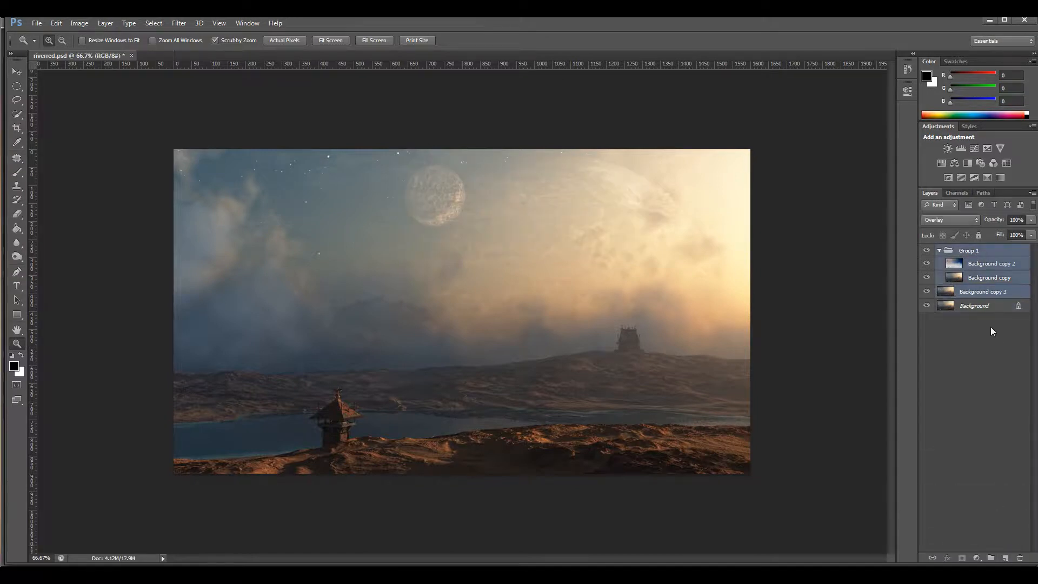
{"action": "key", "text": "ctrl+e"}
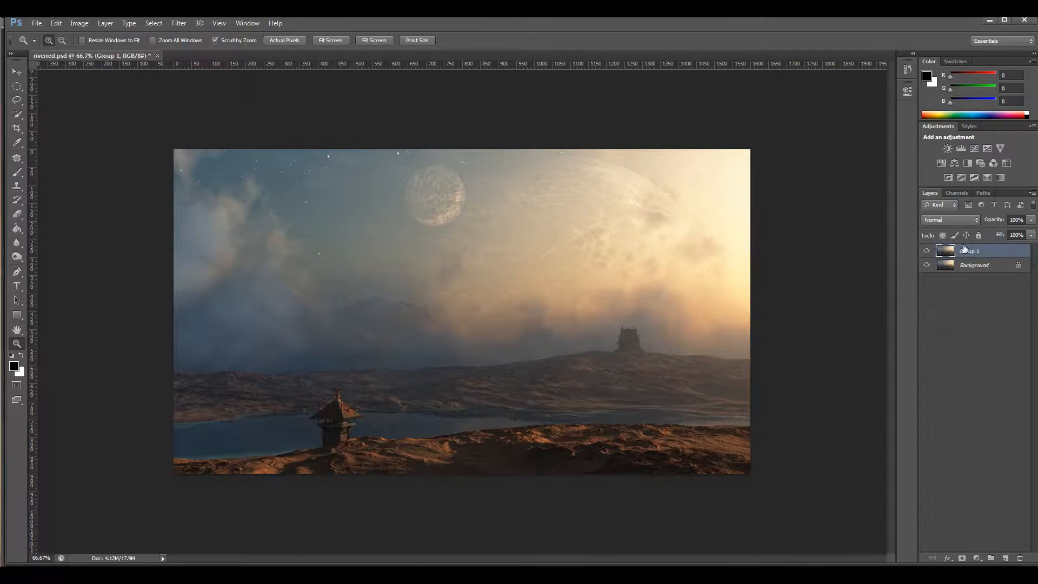
Step: Duplicate the merged Group 1 layer and apply a High Pass filter with a 0.8 pixel radius to the copy
{"action": "left_click_drag", "start_coordinate": [973, 252], "coordinate": [1006, 560]}
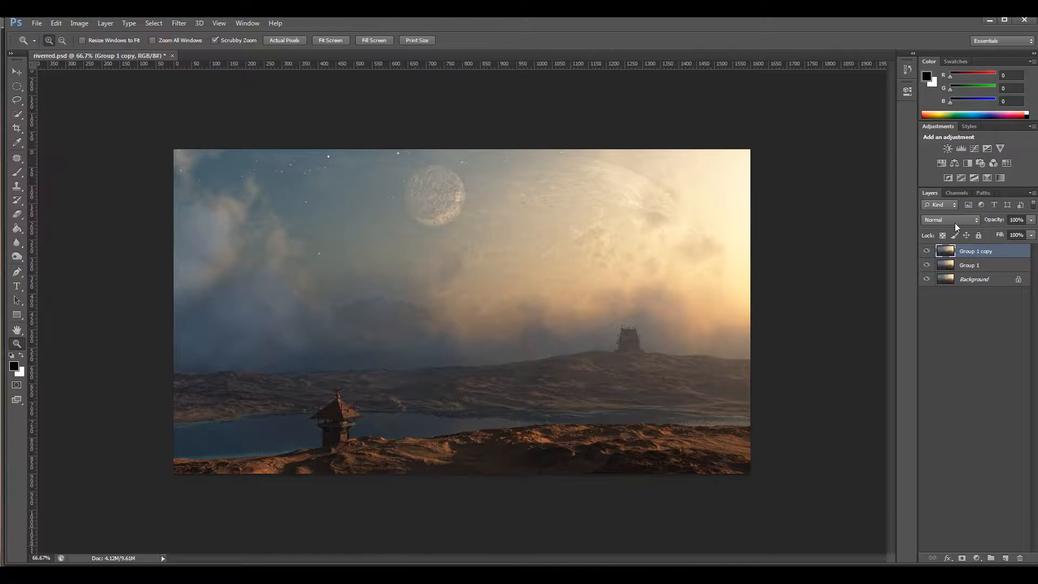
{"action": "left_click", "coordinate": [177, 24]}
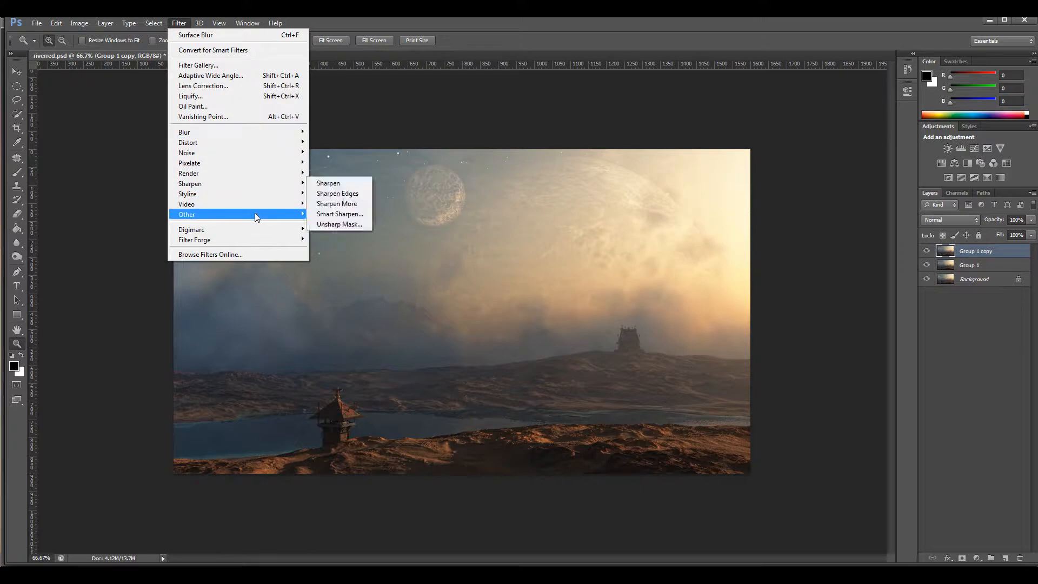
{"action": "mouse_move", "coordinate": [255, 213]}
{"action": "left_click", "coordinate": [338, 225]}
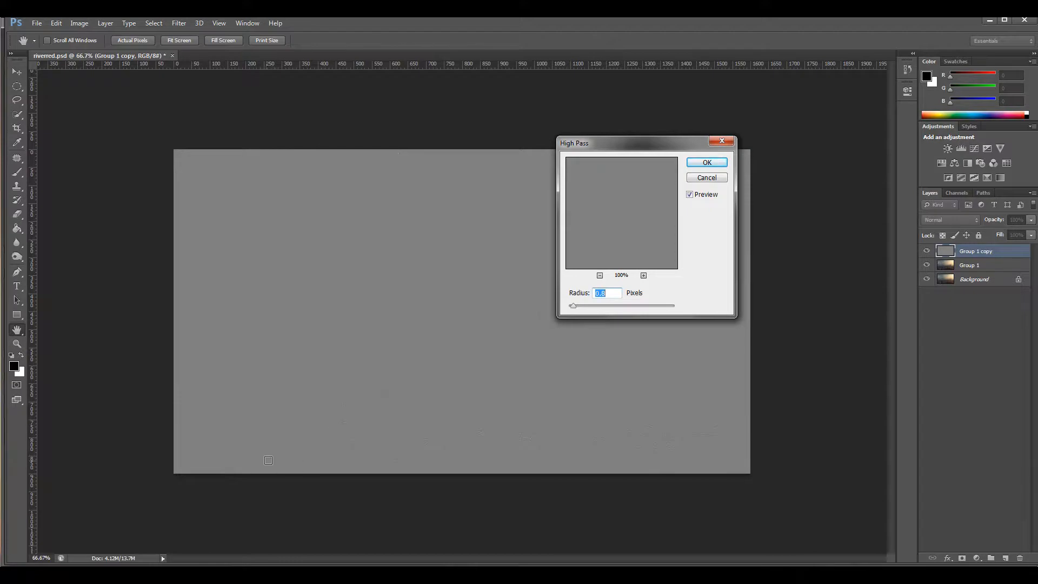
{"action": "left_click", "coordinate": [719, 162]}
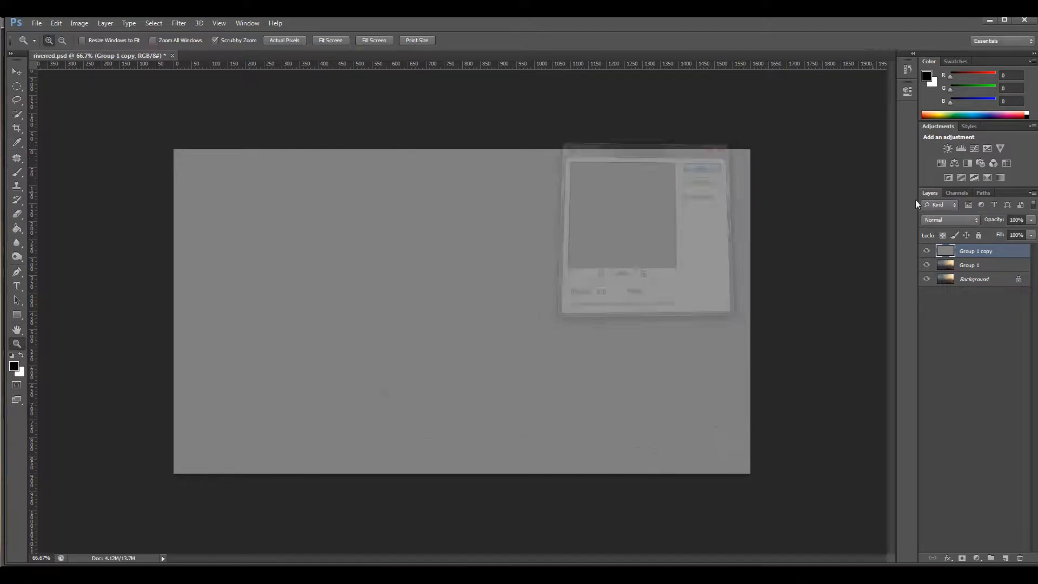
Step: Set the High Pass layer's blend mode to Overlay and toggle its visibility to compare the sharpening effect
{"action": "left_click", "coordinate": [967, 220]}
{"action": "left_click", "coordinate": [959, 361]}
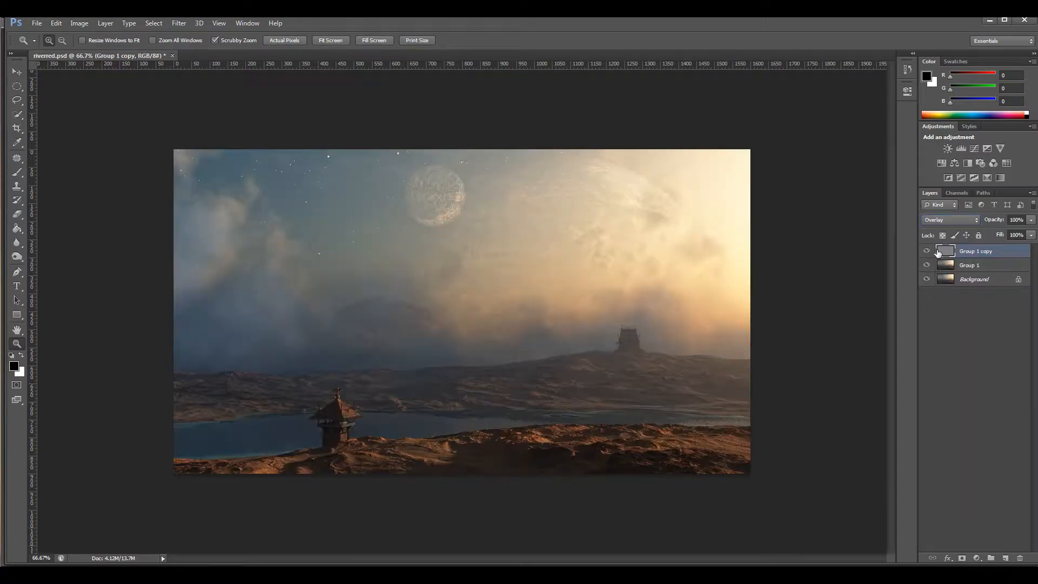
{"action": "left_click", "coordinate": [927, 251]}
{"action": "left_click", "coordinate": [927, 251]}
{"action": "left_click", "coordinate": [927, 251]}
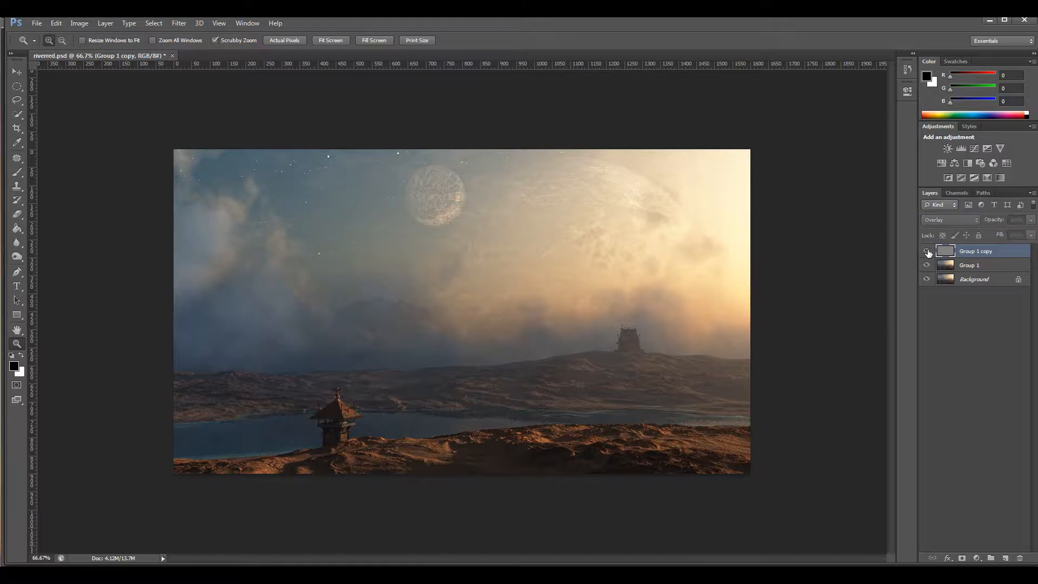
{"action": "left_click", "coordinate": [927, 252]}
{"action": "left_click", "coordinate": [927, 251]}
{"action": "left_click", "coordinate": [927, 251]}
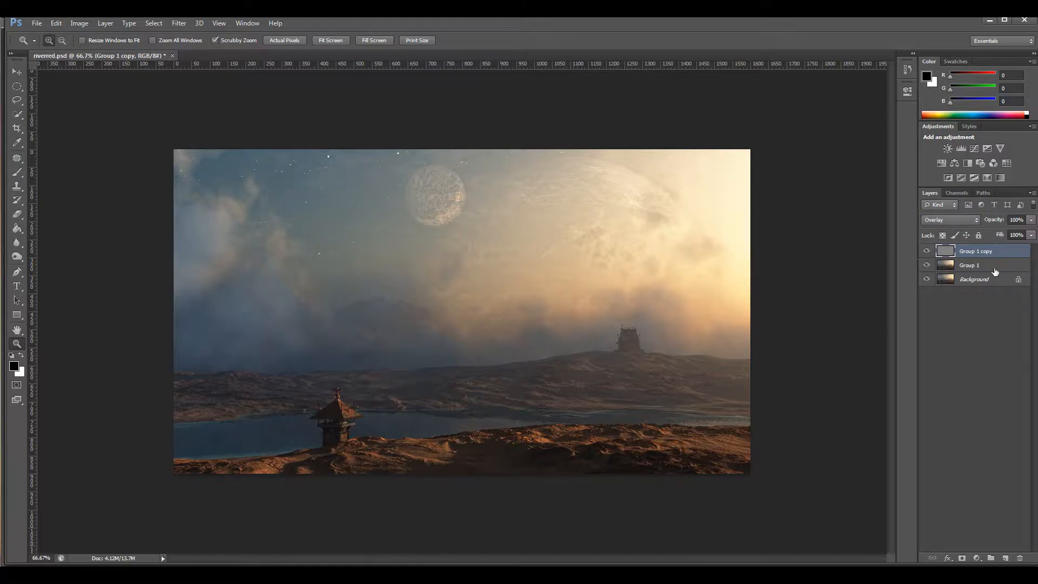
Step: Merge the High Pass layer with the Group 1 layer and duplicate the merged result
{"action": "left_click", "coordinate": [995, 270], "text": "shift"}
{"action": "key", "text": "ctrl+e"}
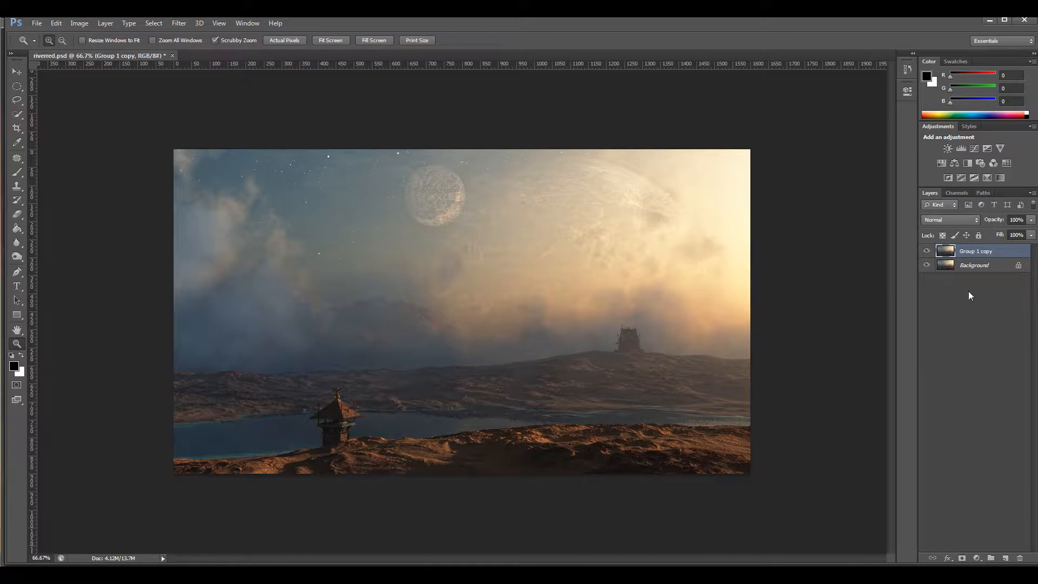
{"action": "left_click_drag", "start_coordinate": [975, 252], "coordinate": [1008, 557]}
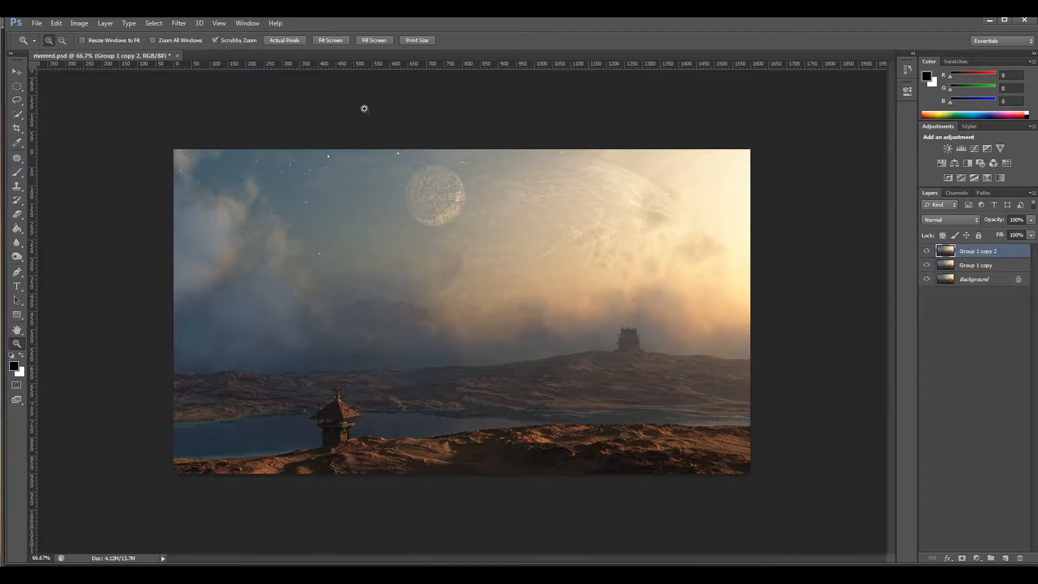
Step: Sharpen the new top copy with Unsharp Mask at a 1.0 pixel radius and threshold 4, adjusting the amount in the preview
{"action": "left_click", "coordinate": [179, 23]}
{"action": "mouse_move", "coordinate": [259, 183]}
{"action": "left_click", "coordinate": [332, 224]}
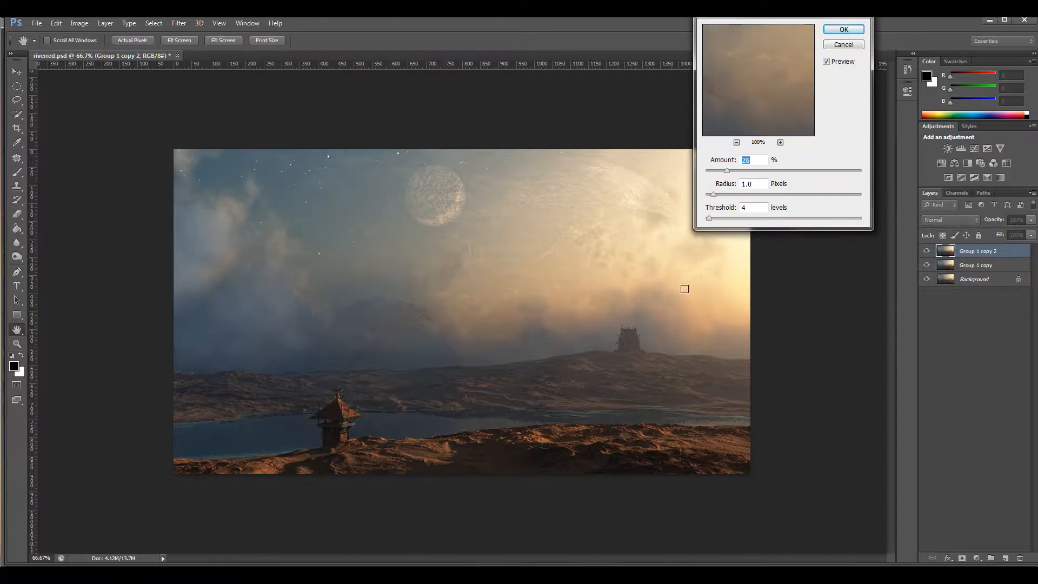
{"action": "left_click_drag", "start_coordinate": [752, 96], "coordinate": [790, 111]}
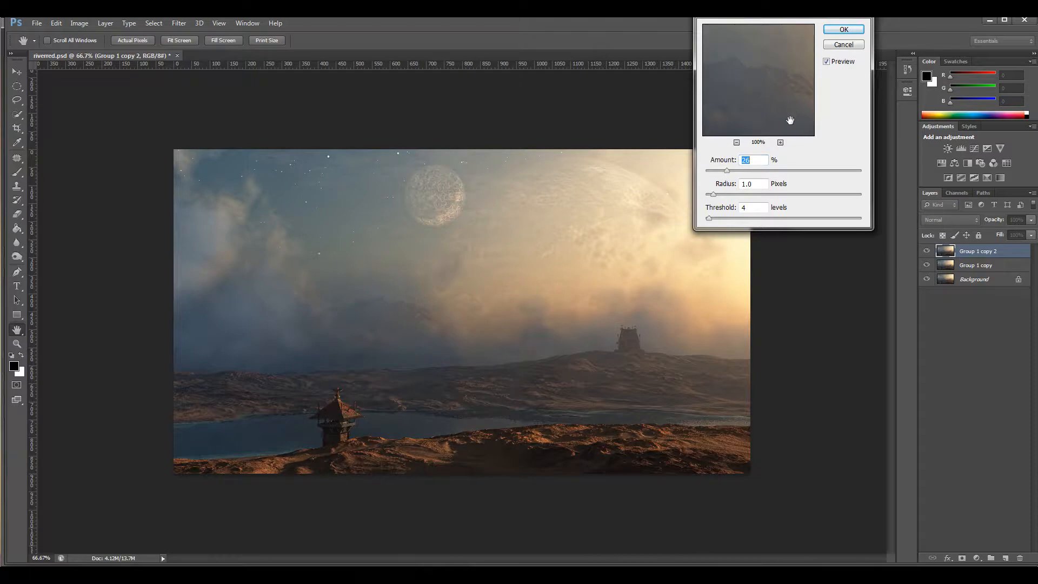
{"action": "left_click_drag", "start_coordinate": [728, 172], "coordinate": [813, 182]}
{"action": "left_click_drag", "start_coordinate": [711, 178], "coordinate": [727, 175]}
{"action": "left_click", "coordinate": [835, 30]}
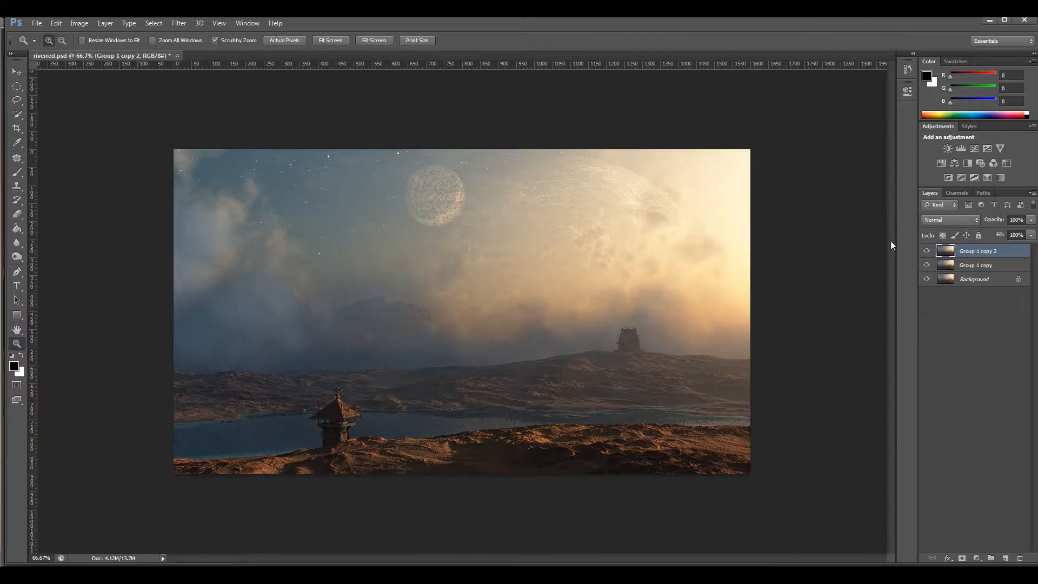
Step: Hide the Group 1 copy layer and toggle the top sharpened layer's visibility to compare it with the original Background
{"action": "mouse_move", "coordinate": [926, 251]}
{"action": "left_mouse_down"}
{"action": "mouse_move", "coordinate": [926, 266]}
{"action": "mouse_move", "coordinate": [927, 254]}
{"action": "left_mouse_up"}
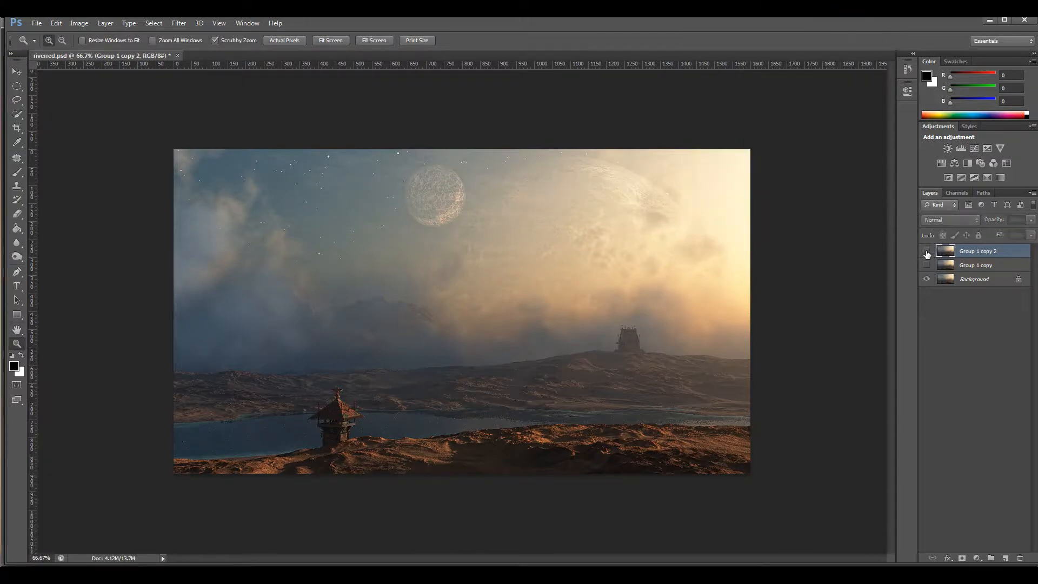
{"action": "left_click", "coordinate": [926, 252]}
{"action": "left_click", "coordinate": [927, 253]}
{"action": "left_click", "coordinate": [927, 253]}
{"action": "left_click", "coordinate": [926, 253]}
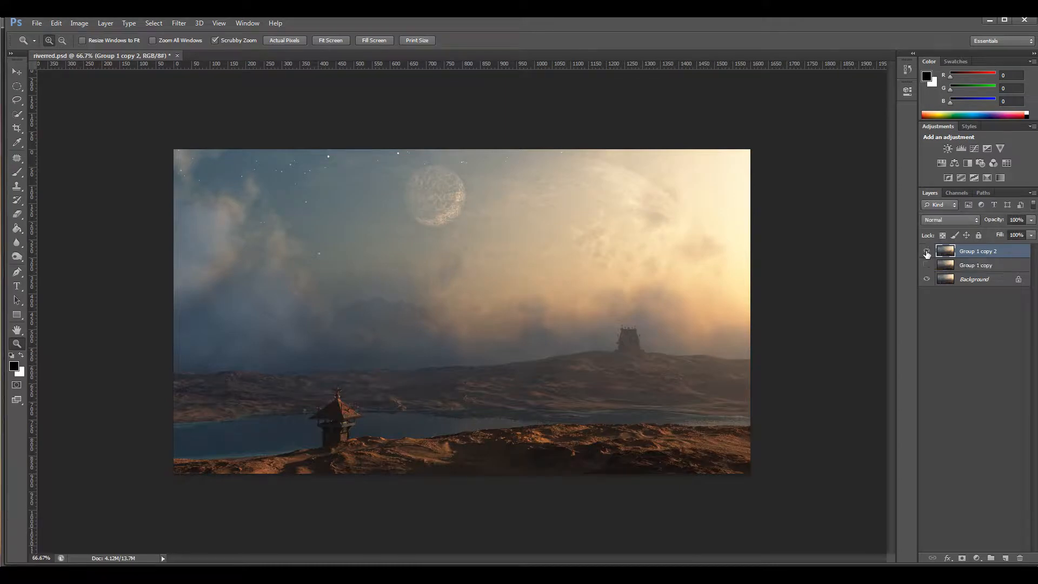
{"action": "left_click", "coordinate": [927, 253]}
{"action": "left_click", "coordinate": [926, 253]}
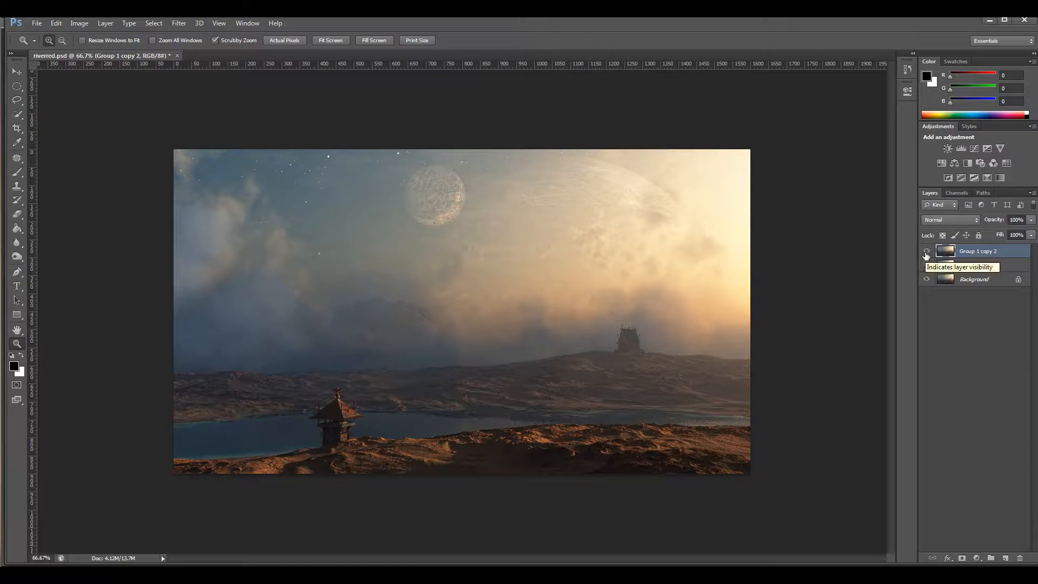
{"action": "left_click", "coordinate": [927, 253]}
{"action": "left_click", "coordinate": [927, 253]}
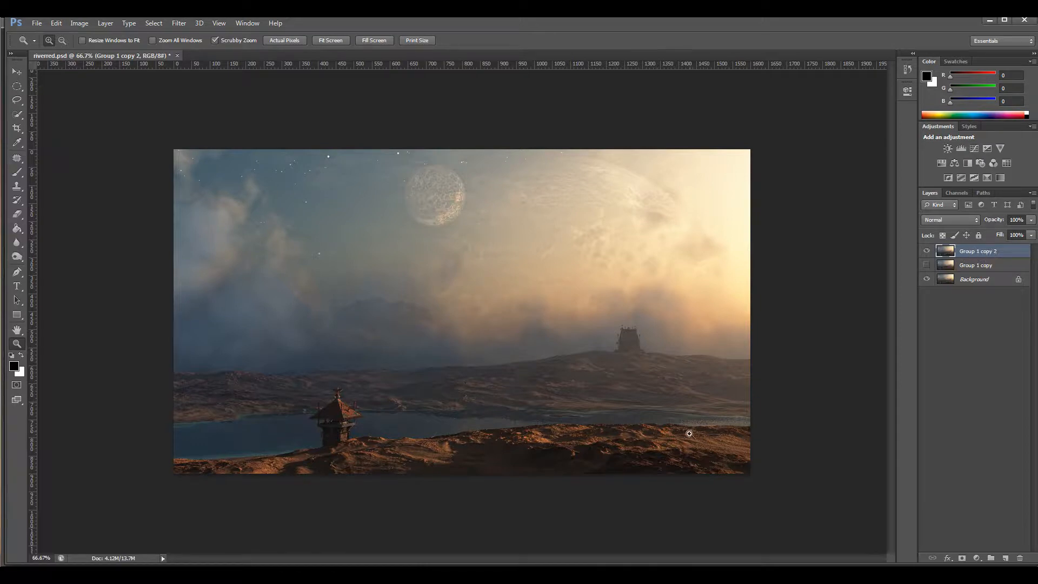
Step: Open Filter Forge 3 for the top layer, compare several PhotoTone presets and settle on the last preset
{"action": "left_click", "coordinate": [185, 25]}
{"action": "mouse_move", "coordinate": [264, 239]}
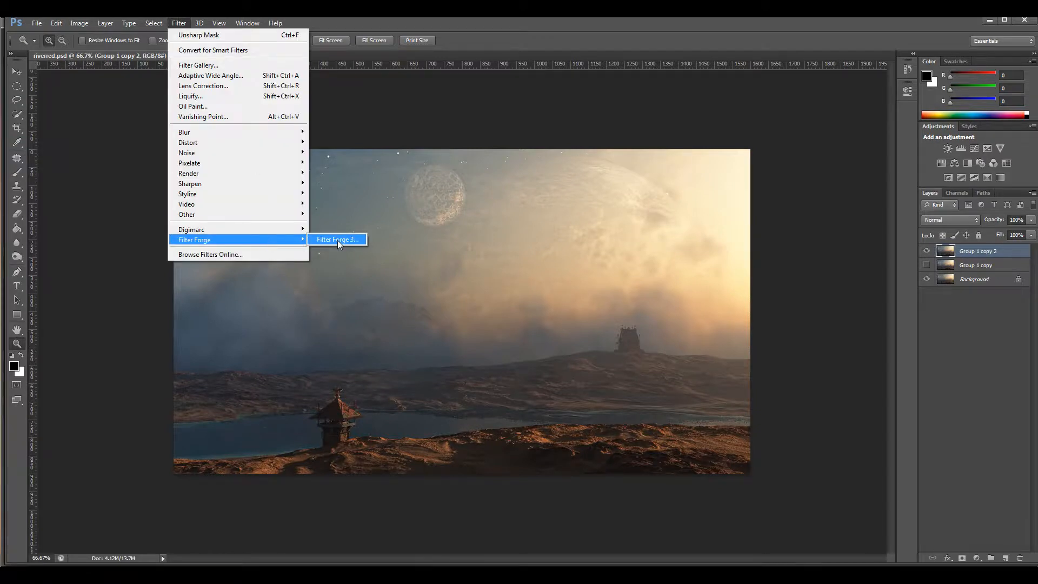
{"action": "left_click", "coordinate": [338, 240]}
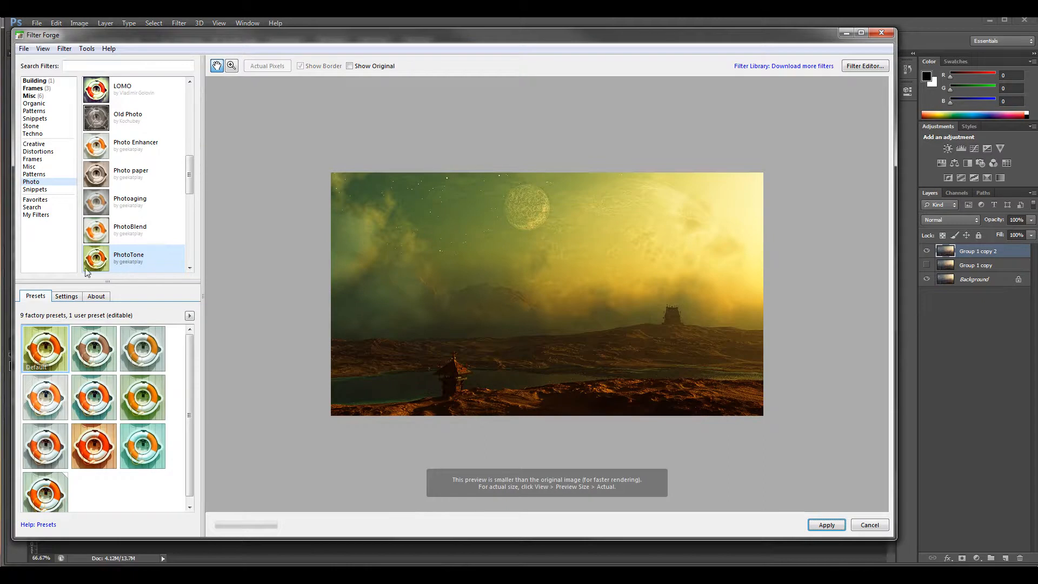
{"action": "left_click", "coordinate": [44, 493]}
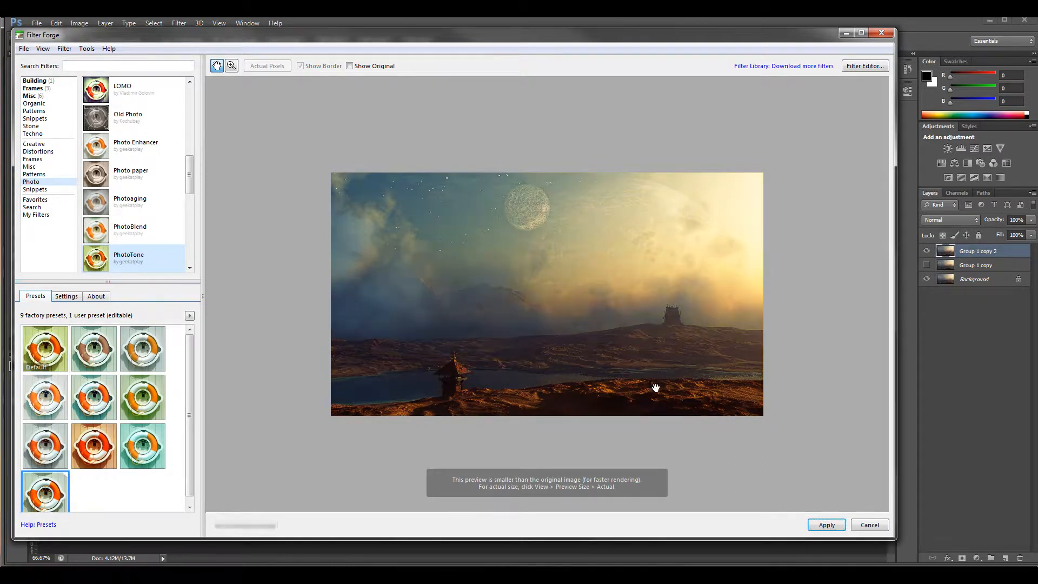
{"action": "left_click", "coordinate": [98, 365]}
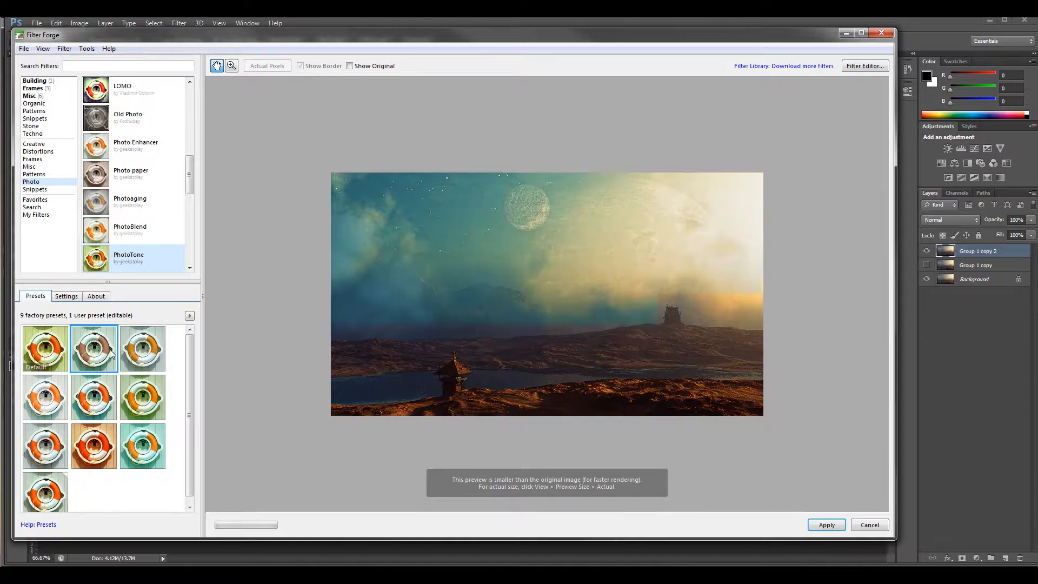
{"action": "left_click", "coordinate": [52, 386]}
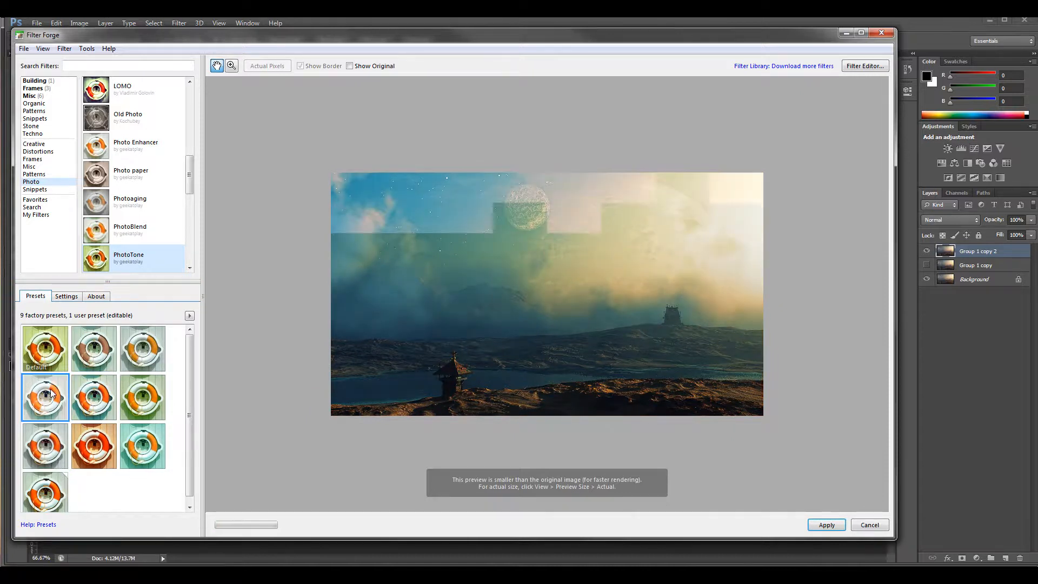
{"action": "left_click", "coordinate": [61, 483]}
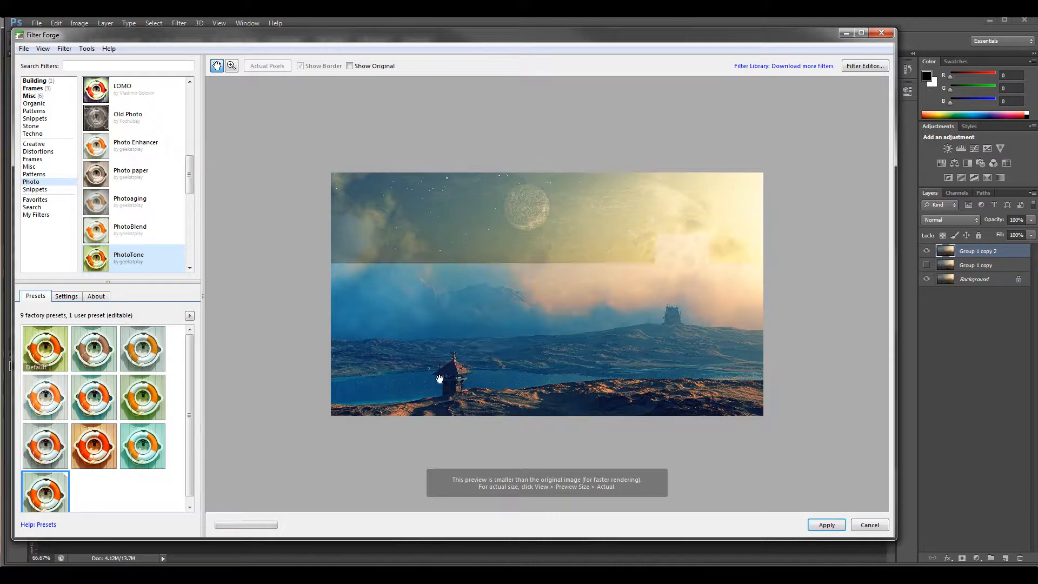
Step: Fine-tune the PhotoTone filter's saturation, green and blue settings and apply the filter to the layer
{"action": "left_click", "coordinate": [56, 297]}
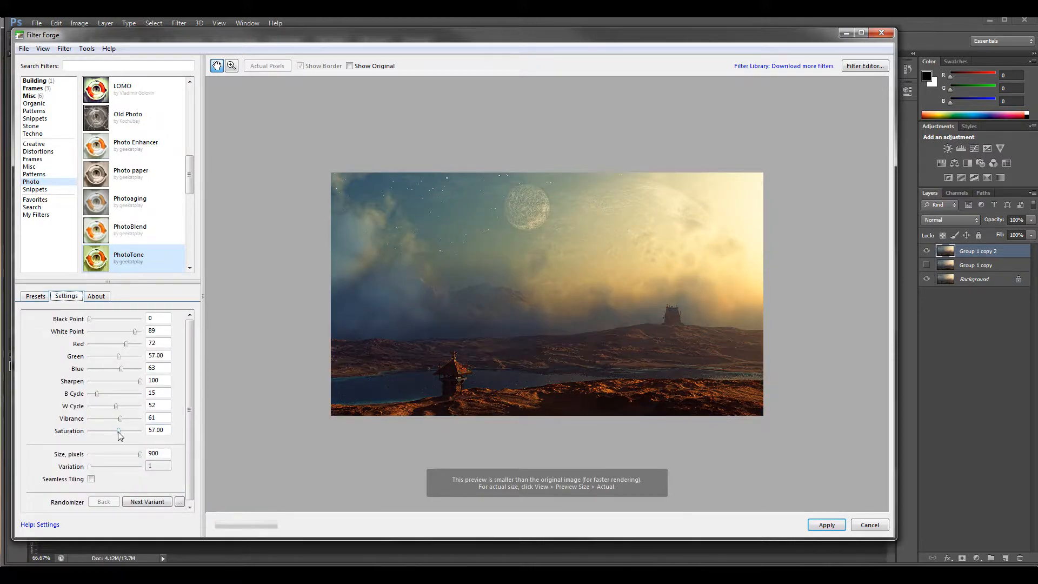
{"action": "mouse_move", "coordinate": [118, 431]}
{"action": "left_mouse_down"}
{"action": "mouse_move", "coordinate": [128, 431]}
{"action": "mouse_move", "coordinate": [107, 419]}
{"action": "mouse_move", "coordinate": [118, 420]}
{"action": "left_mouse_up"}
{"action": "left_click_drag", "start_coordinate": [117, 355], "coordinate": [120, 356]}
{"action": "left_click_drag", "start_coordinate": [116, 370], "coordinate": [120, 369]}
{"action": "left_click", "coordinate": [827, 525]}
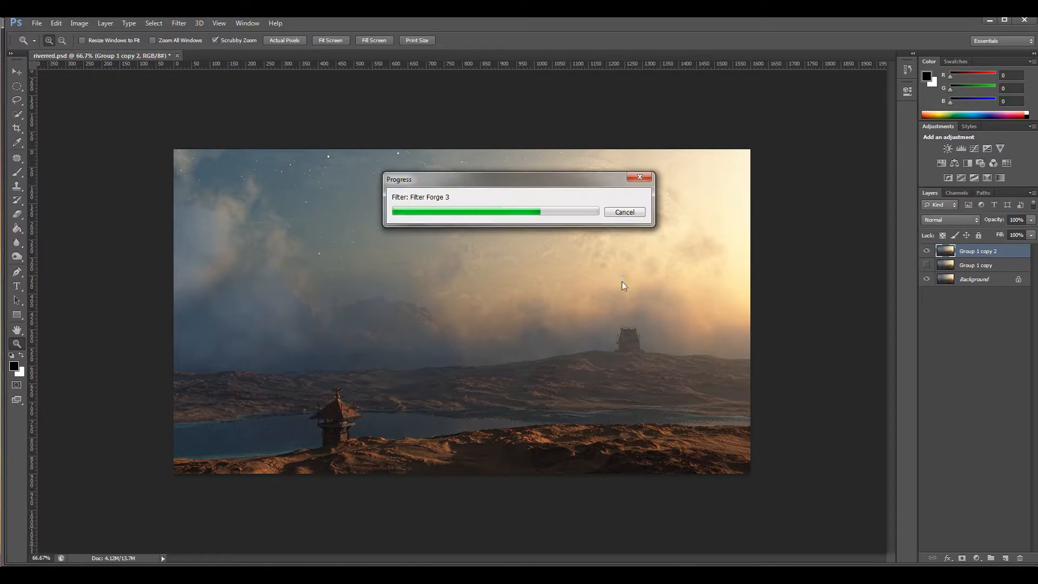
Step: Show Group 1 copy, reduce the fill of Group 1 copy 2 to 83% and merge the two layers
{"action": "left_click", "coordinate": [926, 265]}
{"action": "left_click", "coordinate": [968, 265]}
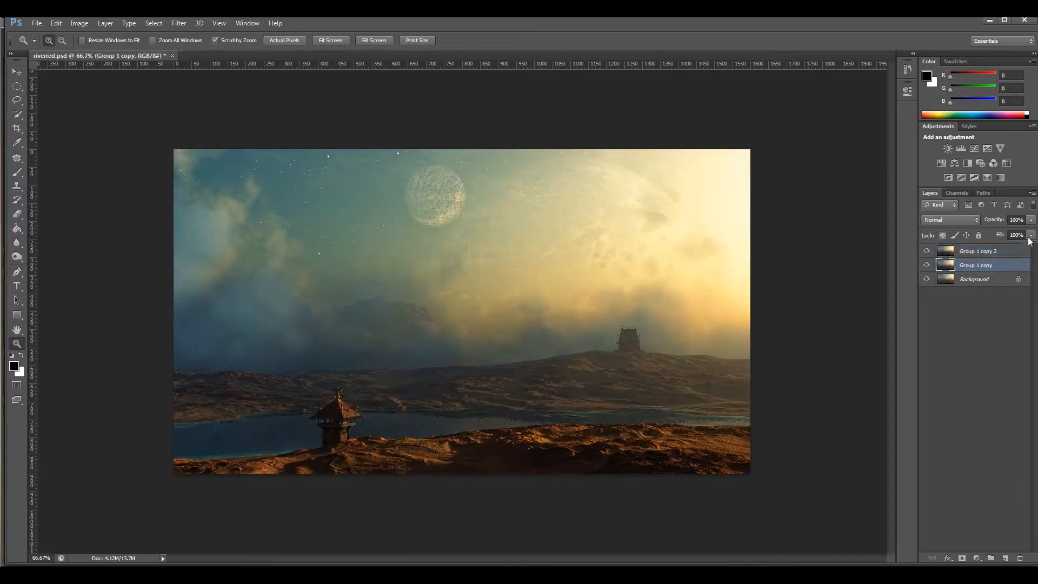
{"action": "left_click", "coordinate": [1005, 250]}
{"action": "left_click", "coordinate": [1031, 235]}
{"action": "mouse_move", "coordinate": [1033, 249]}
{"action": "left_mouse_down"}
{"action": "mouse_move", "coordinate": [979, 250]}
{"action": "mouse_move", "coordinate": [1036, 257]}
{"action": "left_mouse_up"}
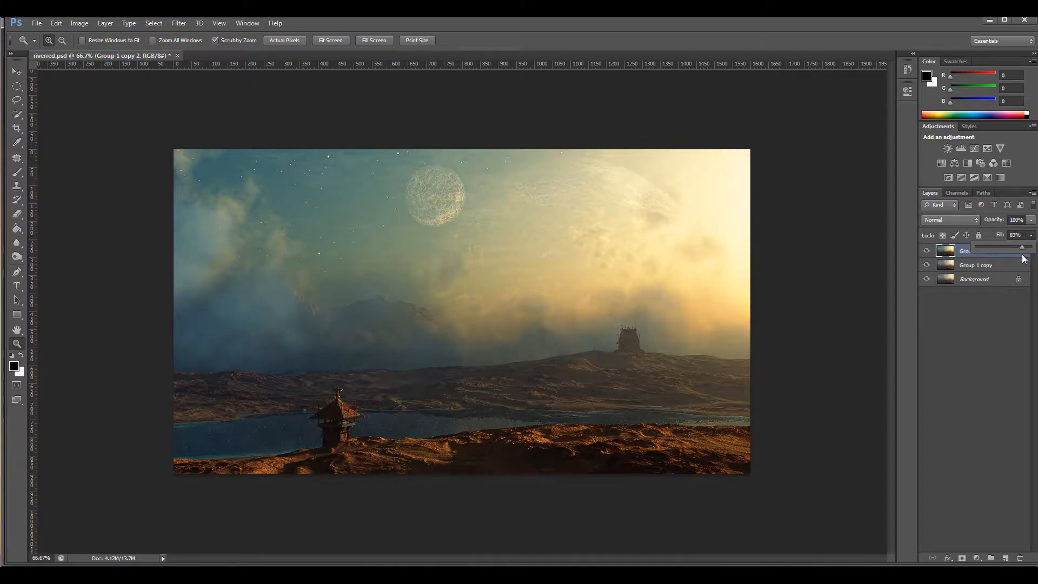
{"action": "left_click", "coordinate": [985, 268]}
{"action": "key", "text": "Delete"}
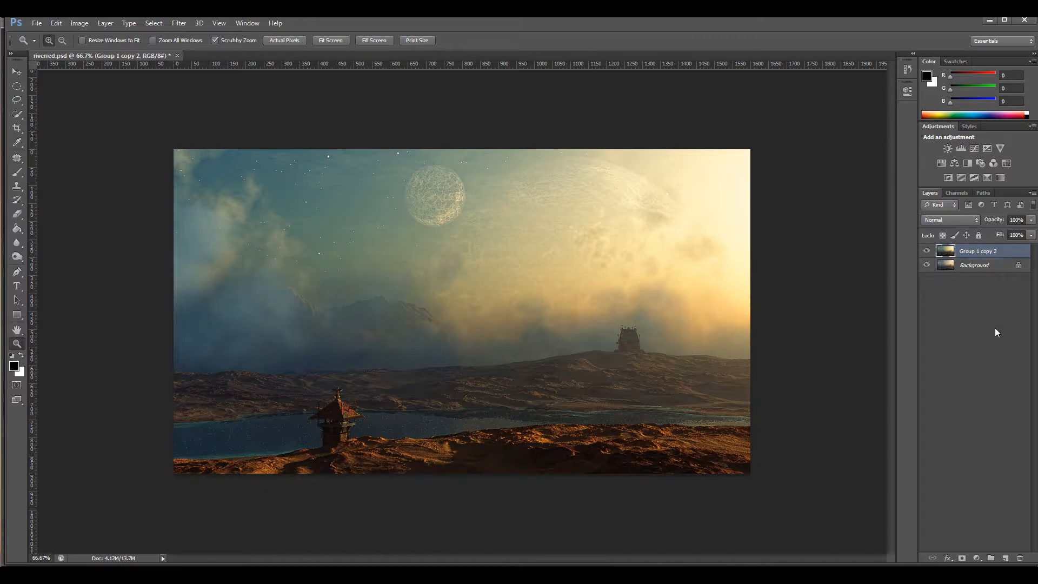
Step: Toggle the merged Group 1 copy 2 layer's visibility to compare the toned image with the Background
{"action": "left_click", "coordinate": [926, 251]}
{"action": "left_click", "coordinate": [926, 251]}
{"action": "left_click", "coordinate": [926, 250]}
{"action": "left_click", "coordinate": [926, 251]}
{"action": "left_click", "coordinate": [926, 250]}
{"action": "left_click", "coordinate": [926, 251]}
Step: Load the Alpha 1 channel as a selection around the land and mountains, and deselect it
{"action": "left_click", "coordinate": [966, 194]}
{"action": "left_click", "coordinate": [940, 255], "text": "ctrl"}
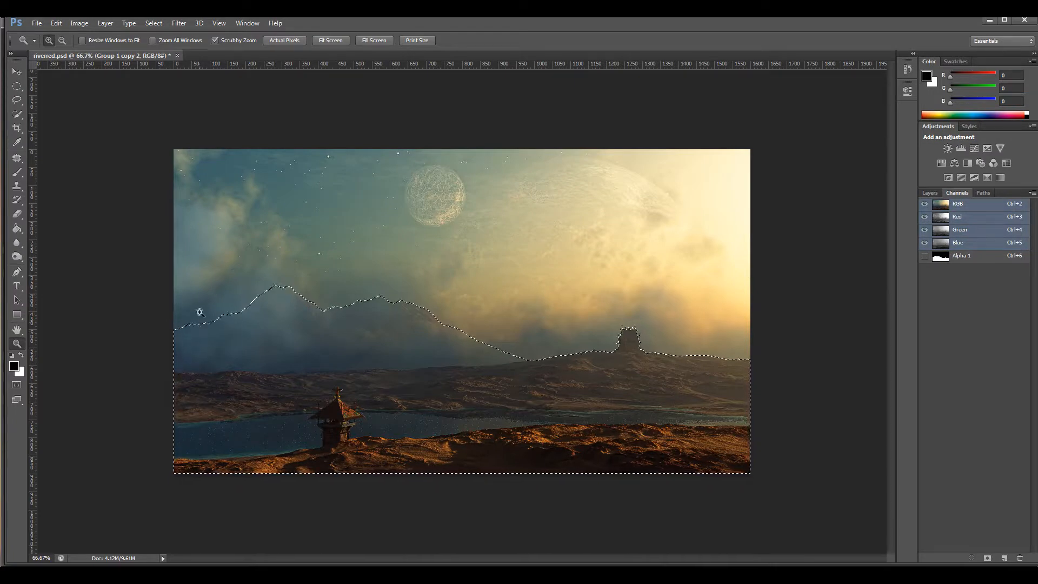
{"action": "left_click", "coordinate": [18, 86]}
{"action": "left_click", "coordinate": [676, 276]}
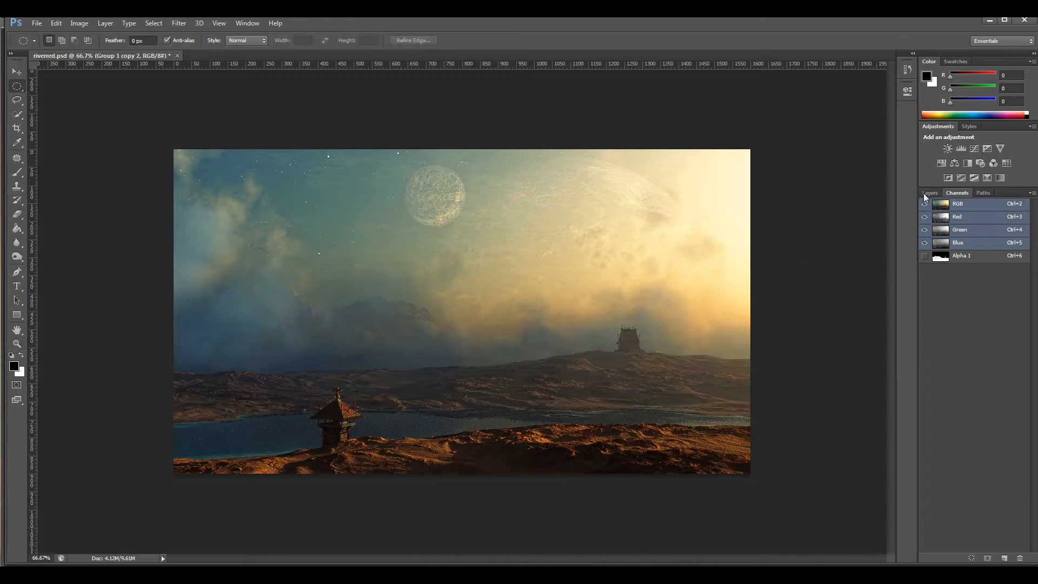
Step: Duplicate the Group 1 copy 2 layer and adjust the copy's midtones in Color Balance
{"action": "left_click", "coordinate": [928, 193]}
{"action": "left_click_drag", "start_coordinate": [983, 256], "coordinate": [1004, 557]}
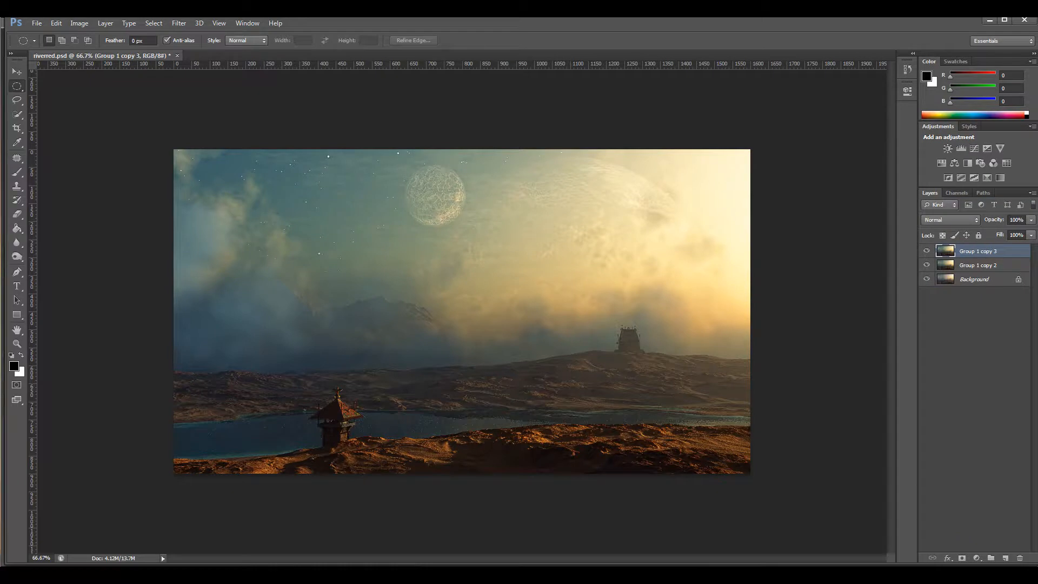
{"action": "left_click", "coordinate": [79, 23]}
{"action": "mouse_move", "coordinate": [109, 51]}
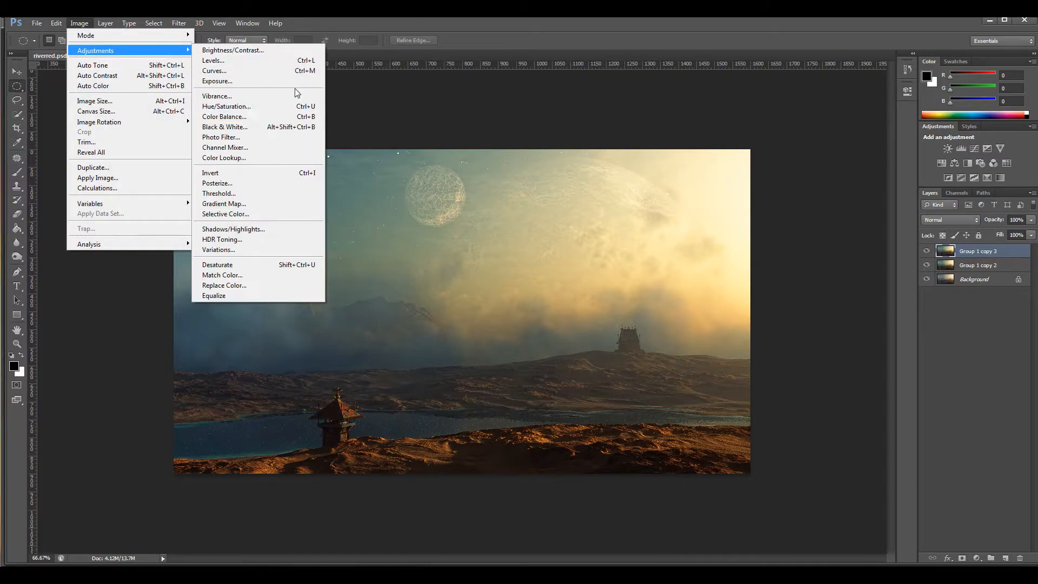
{"action": "left_click", "coordinate": [301, 116]}
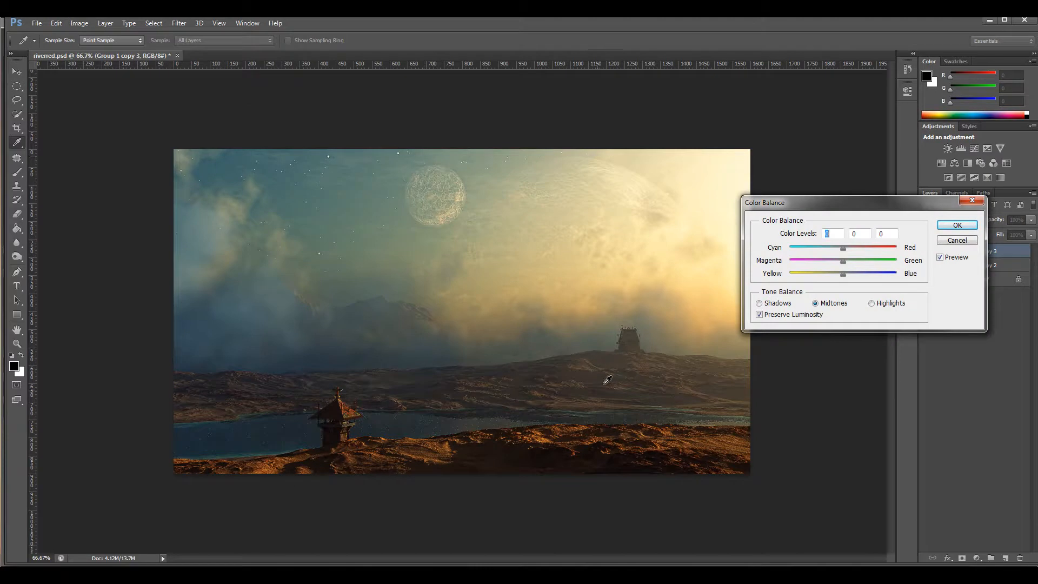
{"action": "left_click_drag", "start_coordinate": [845, 252], "coordinate": [847, 277]}
{"action": "left_click", "coordinate": [835, 248]}
Step: Set the Color Balance shadows to +8 red and +13 blue
{"action": "left_click", "coordinate": [780, 304]}
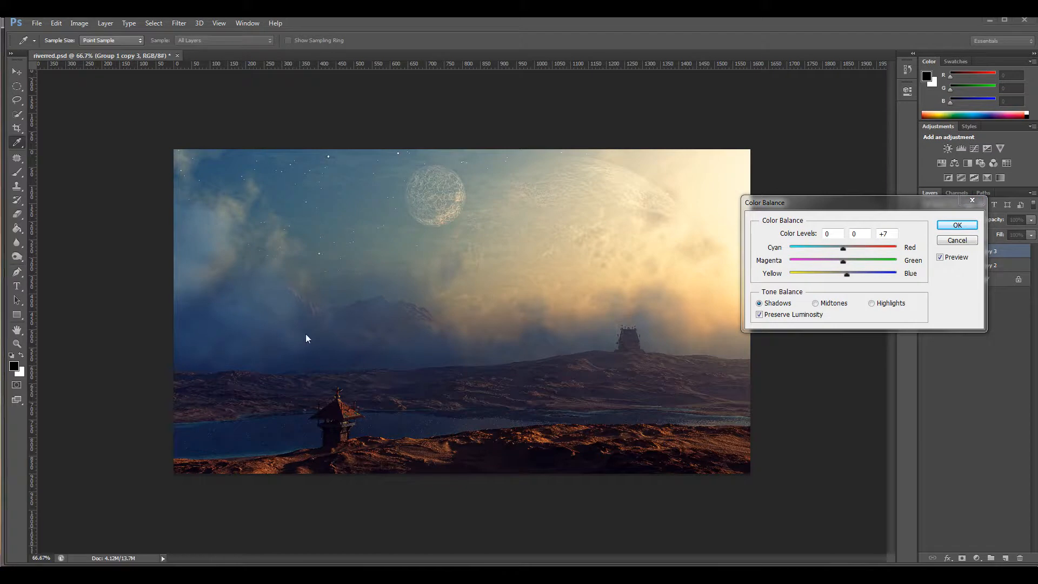
{"action": "left_click", "coordinate": [847, 277]}
{"action": "left_click_drag", "start_coordinate": [850, 278], "coordinate": [851, 250]}
Step: Set the Color Balance highlights to +15 red, +9 green and -11 blue, and apply the adjustment
{"action": "left_click", "coordinate": [879, 304]}
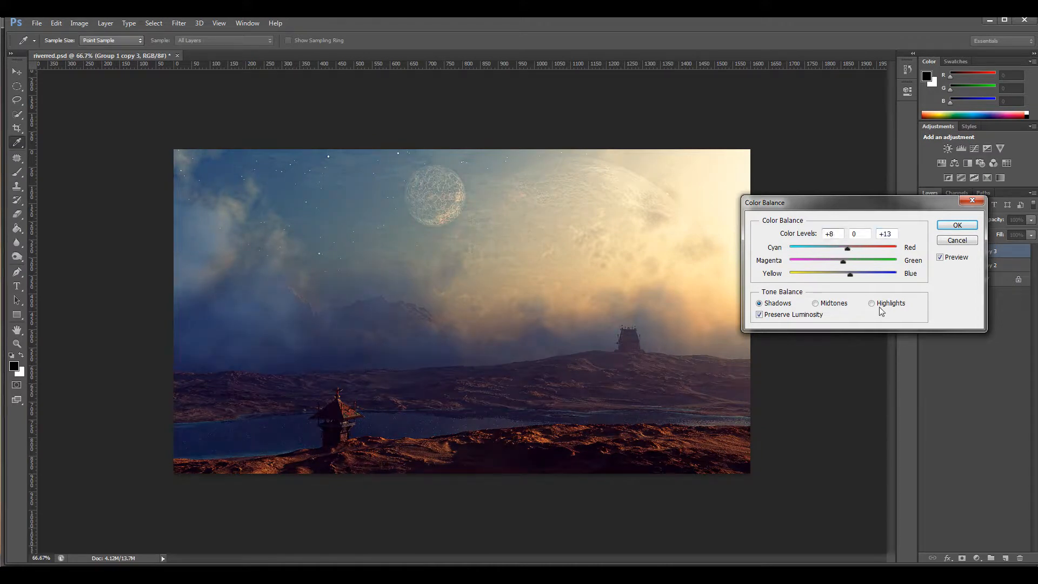
{"action": "left_click_drag", "start_coordinate": [844, 276], "coordinate": [839, 277]}
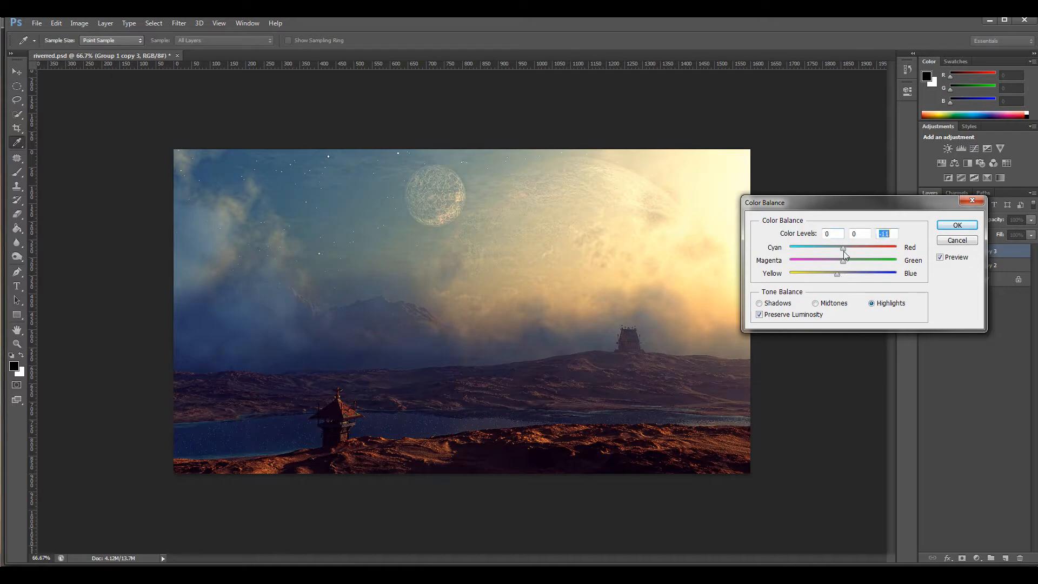
{"action": "mouse_move", "coordinate": [836, 250]}
{"action": "left_mouse_down"}
{"action": "mouse_move", "coordinate": [854, 251]}
{"action": "mouse_move", "coordinate": [838, 261]}
{"action": "mouse_move", "coordinate": [848, 261]}
{"action": "left_mouse_up"}
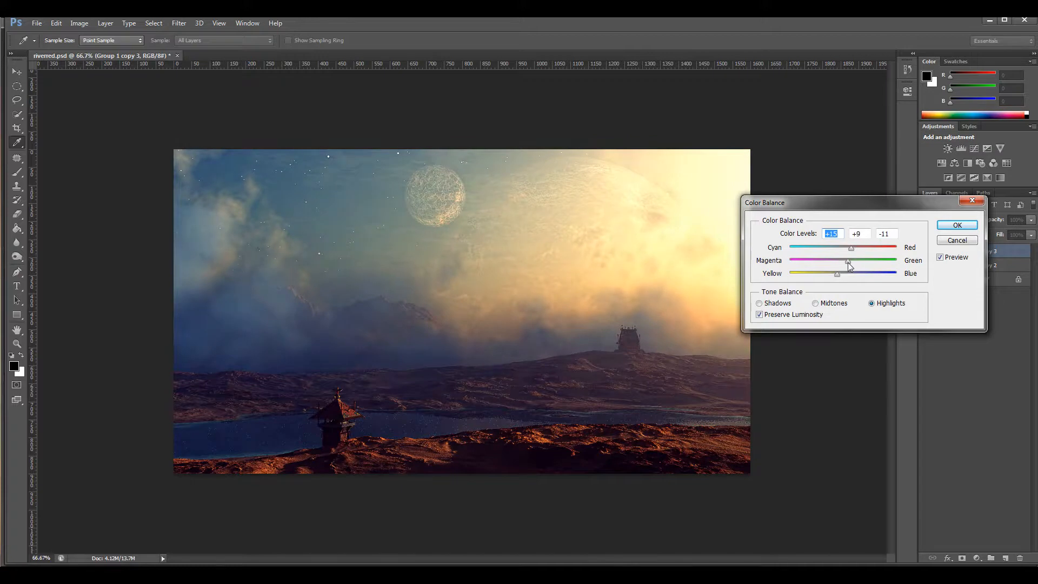
{"action": "left_click", "coordinate": [955, 225]}
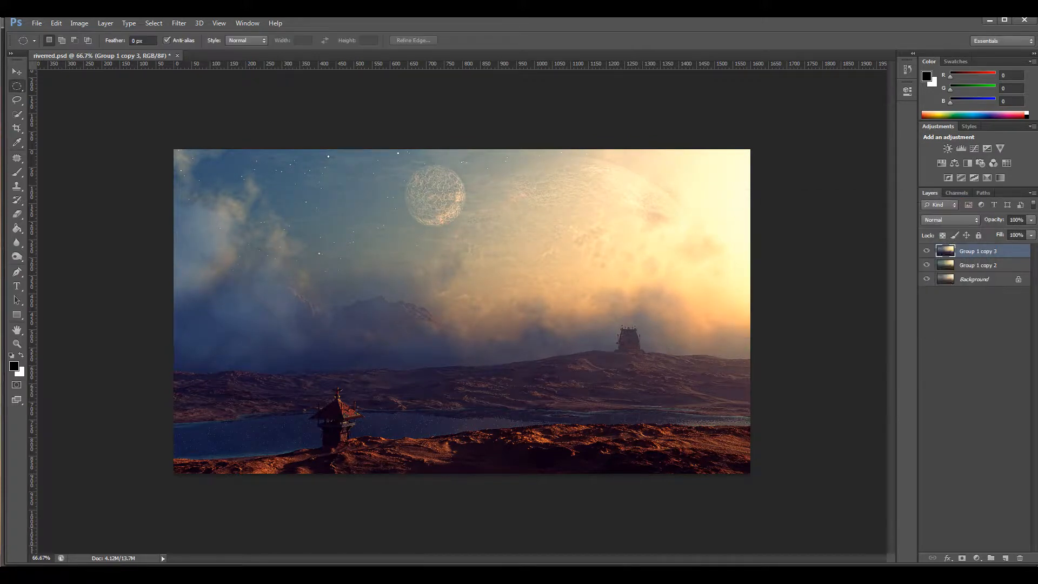
Step: Add a layer mask to Group 1 copy 3 and paint over the land and river with a black brush
{"action": "left_click", "coordinate": [962, 558]}
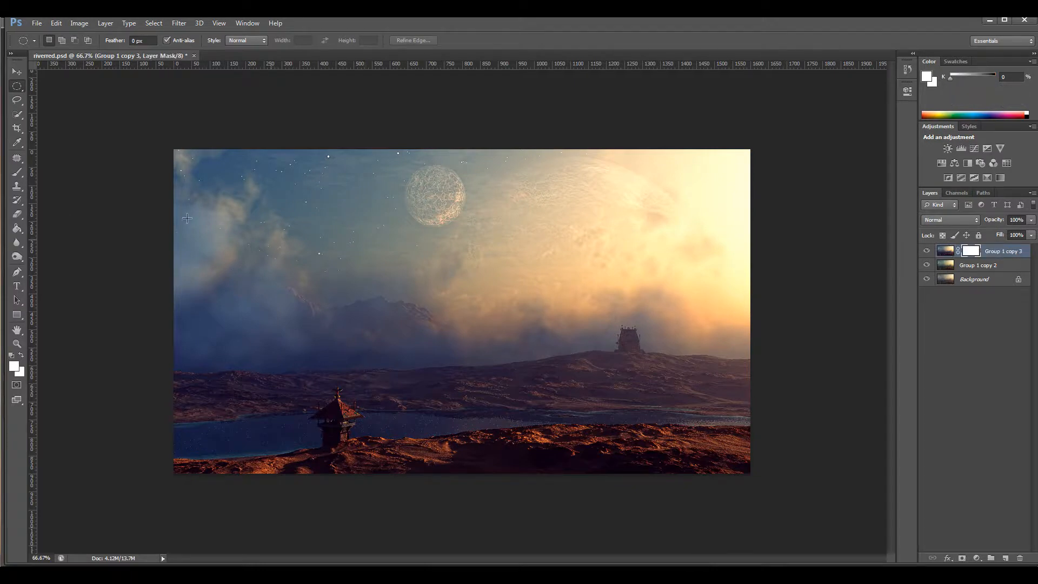
{"action": "left_click", "coordinate": [18, 175]}
{"action": "left_click", "coordinate": [14, 366]}
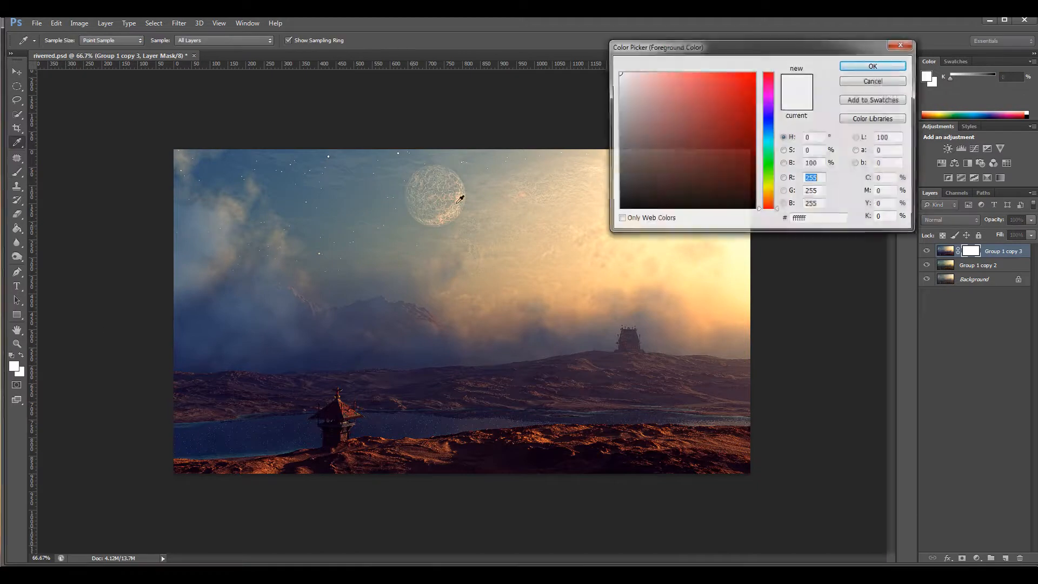
{"action": "left_click_drag", "start_coordinate": [670, 152], "coordinate": [661, 216]}
{"action": "left_click", "coordinate": [874, 65]}
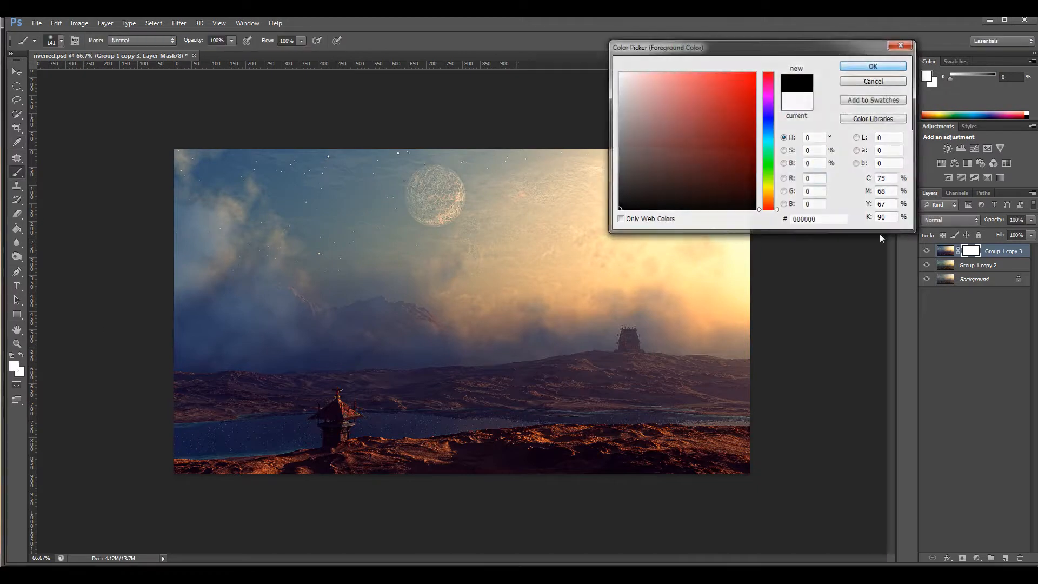
{"action": "mouse_move", "coordinate": [701, 430]}
{"action": "left_mouse_down"}
{"action": "mouse_move", "coordinate": [723, 443]}
{"action": "mouse_move", "coordinate": [656, 452]}
{"action": "mouse_move", "coordinate": [721, 459]}
{"action": "mouse_move", "coordinate": [208, 460]}
{"action": "mouse_move", "coordinate": [312, 474]}
{"action": "mouse_move", "coordinate": [154, 437]}
{"action": "mouse_move", "coordinate": [283, 433]}
{"action": "mouse_move", "coordinate": [203, 398]}
{"action": "mouse_move", "coordinate": [259, 399]}
{"action": "mouse_move", "coordinate": [199, 390]}
{"action": "mouse_move", "coordinate": [391, 402]}
{"action": "mouse_move", "coordinate": [294, 402]}
{"action": "mouse_move", "coordinate": [634, 396]}
{"action": "mouse_move", "coordinate": [425, 396]}
{"action": "mouse_move", "coordinate": [618, 390]}
{"action": "mouse_move", "coordinate": [629, 357]}
{"action": "mouse_move", "coordinate": [554, 374]}
{"action": "mouse_move", "coordinate": [748, 387]}
{"action": "mouse_move", "coordinate": [669, 387]}
{"action": "mouse_move", "coordinate": [733, 385]}
{"action": "left_mouse_up"}
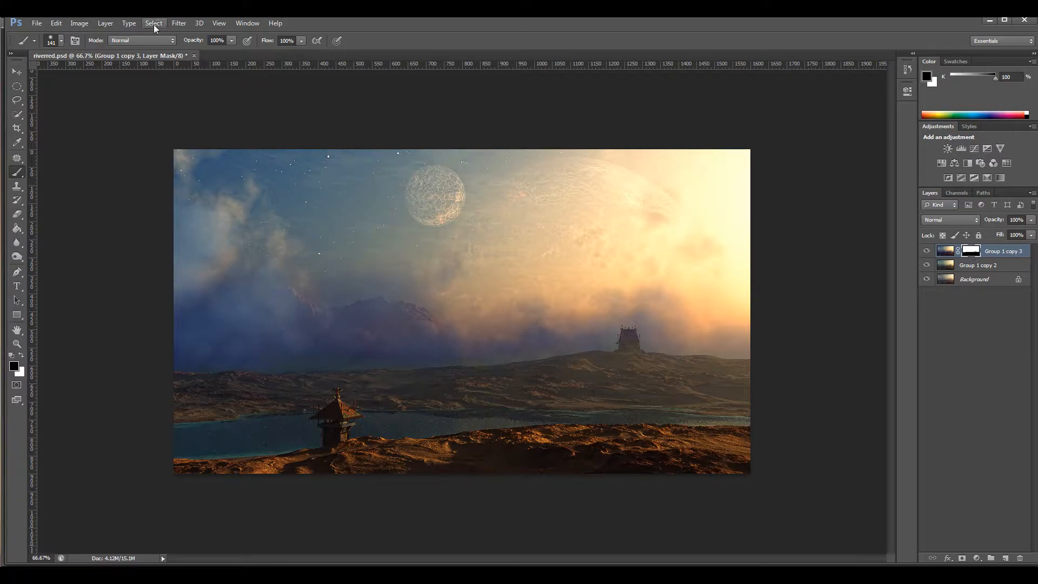
Step: Soften the Group 1 copy 3 layer mask with a Gaussian Blur of 97.7 pixels
{"action": "left_click", "coordinate": [179, 22]}
{"action": "mouse_move", "coordinate": [257, 136]}
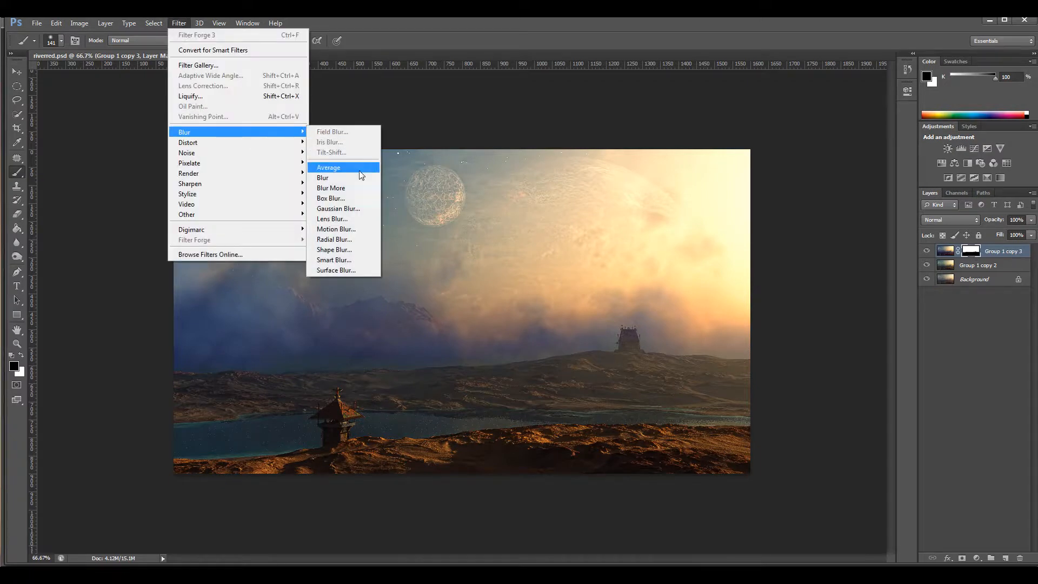
{"action": "left_click", "coordinate": [357, 209]}
{"action": "left_click", "coordinate": [806, 431]}
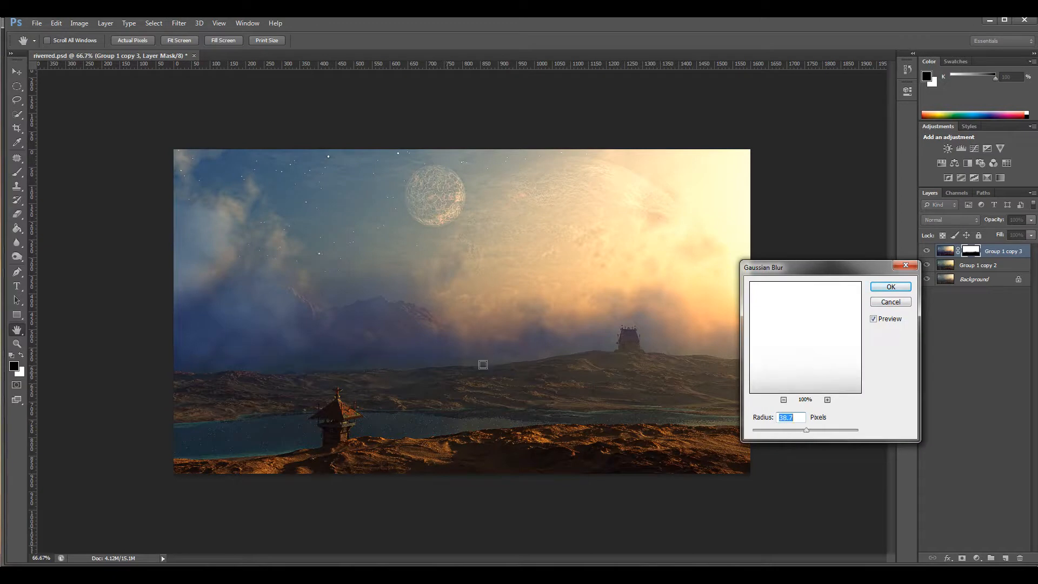
{"action": "left_click_drag", "start_coordinate": [805, 432], "coordinate": [820, 432]}
{"action": "left_click", "coordinate": [881, 320]}
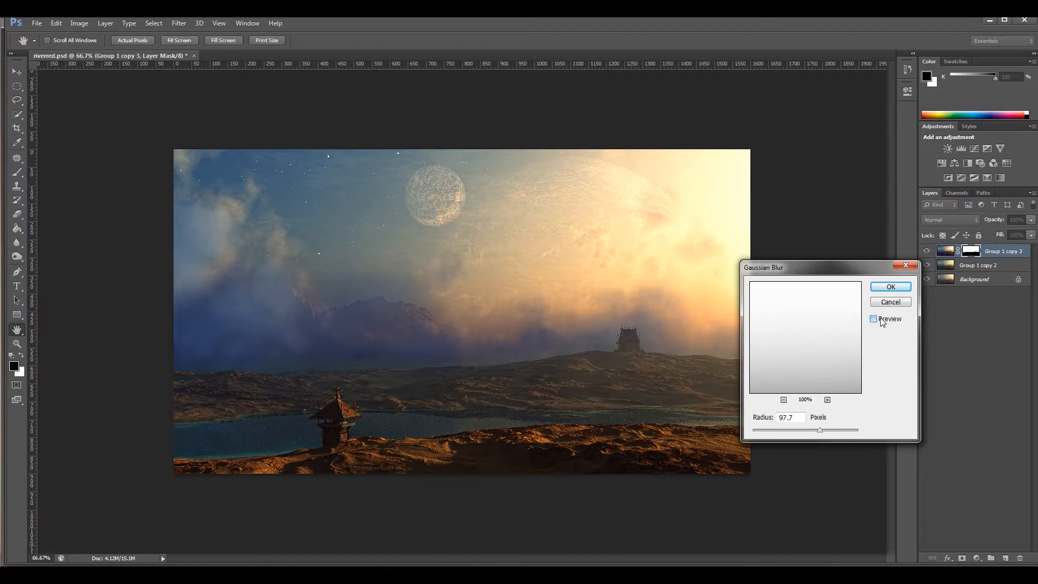
{"action": "left_click", "coordinate": [890, 286]}
Step: Duplicate the Group 1 copy 2 layer below the masked layer and adjust the copy's midtones in Color Balance
{"action": "left_click_drag", "start_coordinate": [985, 267], "coordinate": [1004, 560]}
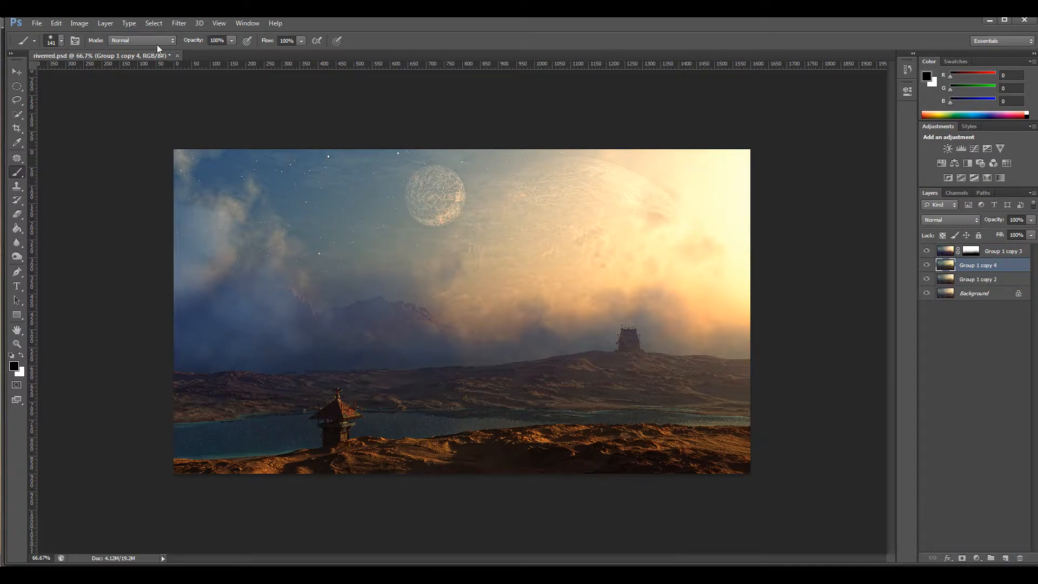
{"action": "left_click", "coordinate": [178, 22]}
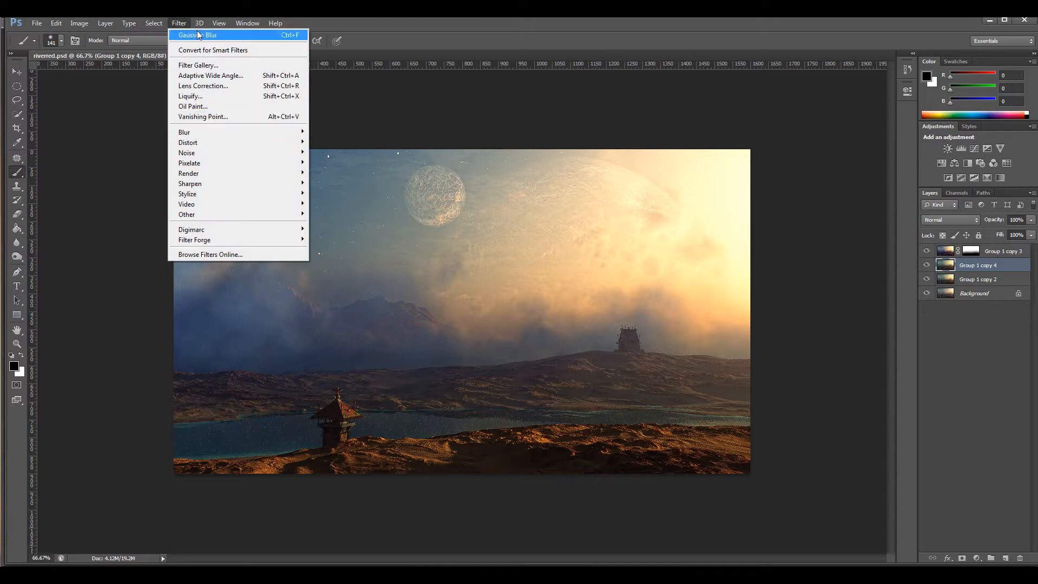
{"action": "mouse_move", "coordinate": [79, 23]}
{"action": "mouse_move", "coordinate": [120, 51]}
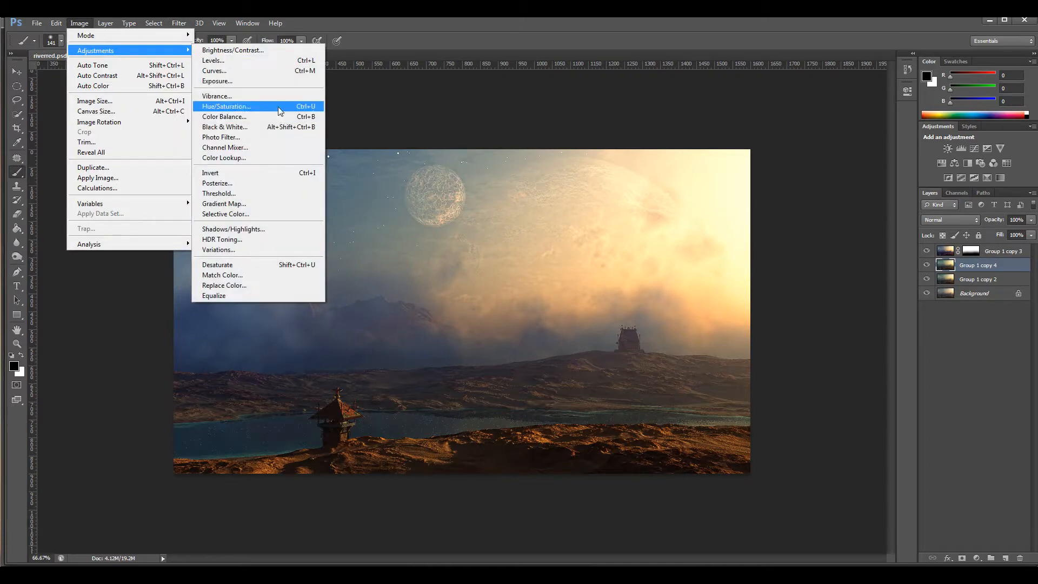
{"action": "left_click", "coordinate": [278, 116]}
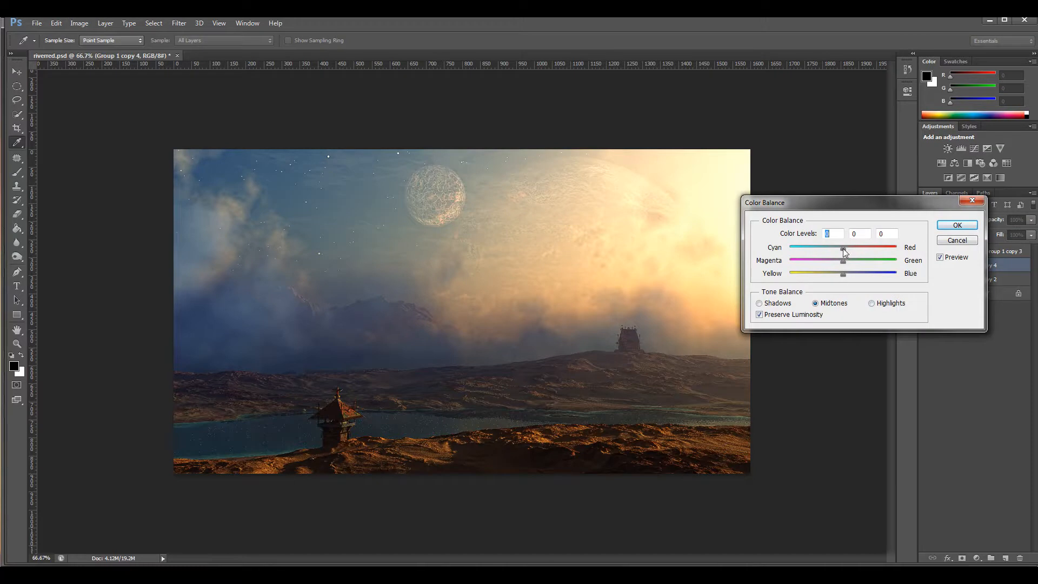
{"action": "mouse_move", "coordinate": [842, 272]}
{"action": "left_mouse_down"}
{"action": "mouse_move", "coordinate": [863, 276]}
{"action": "mouse_move", "coordinate": [840, 276]}
{"action": "mouse_move", "coordinate": [844, 262]}
{"action": "mouse_move", "coordinate": [835, 264]}
{"action": "mouse_move", "coordinate": [846, 266]}
{"action": "left_mouse_up"}
Step: Adjust the Color Balance shadows and highlights of the new copy to warm the foreground, and apply the adjustment
{"action": "left_click", "coordinate": [782, 303]}
{"action": "left_click_drag", "start_coordinate": [847, 247], "coordinate": [848, 248]}
{"action": "left_click", "coordinate": [843, 274]}
{"action": "left_click_drag", "start_coordinate": [843, 262], "coordinate": [847, 266]}
{"action": "left_click", "coordinate": [846, 265]}
{"action": "left_click", "coordinate": [872, 304]}
{"action": "mouse_move", "coordinate": [853, 251]}
{"action": "left_mouse_down"}
{"action": "mouse_move", "coordinate": [829, 275]}
{"action": "mouse_move", "coordinate": [841, 265]}
{"action": "left_mouse_up"}
{"action": "left_click", "coordinate": [955, 226]}
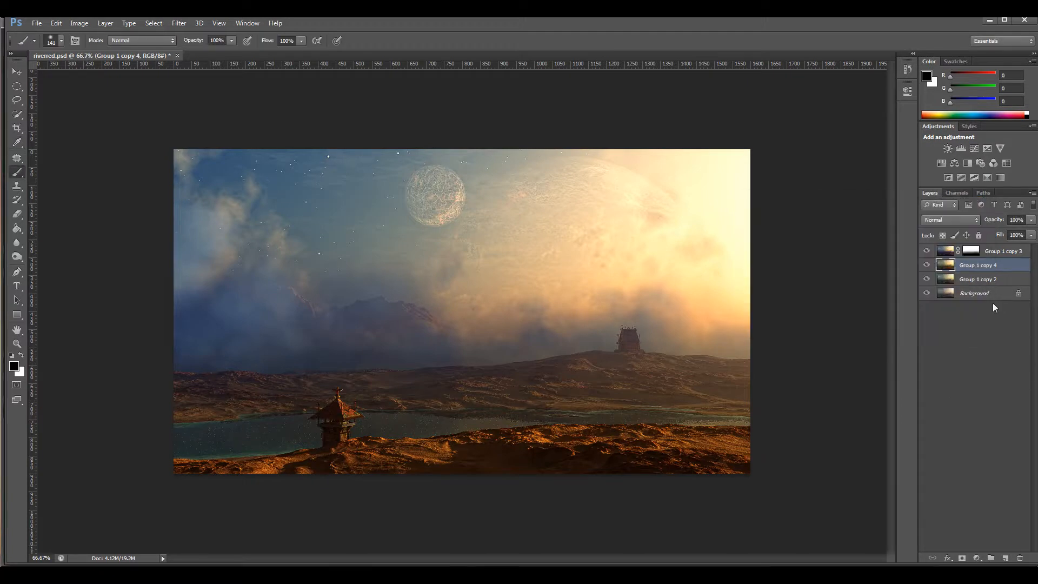
Step: Duplicate Group 1 copy 2 again and merge the new copy with the two colour-adjusted layers above it
{"action": "left_click_drag", "start_coordinate": [979, 281], "coordinate": [1006, 558]}
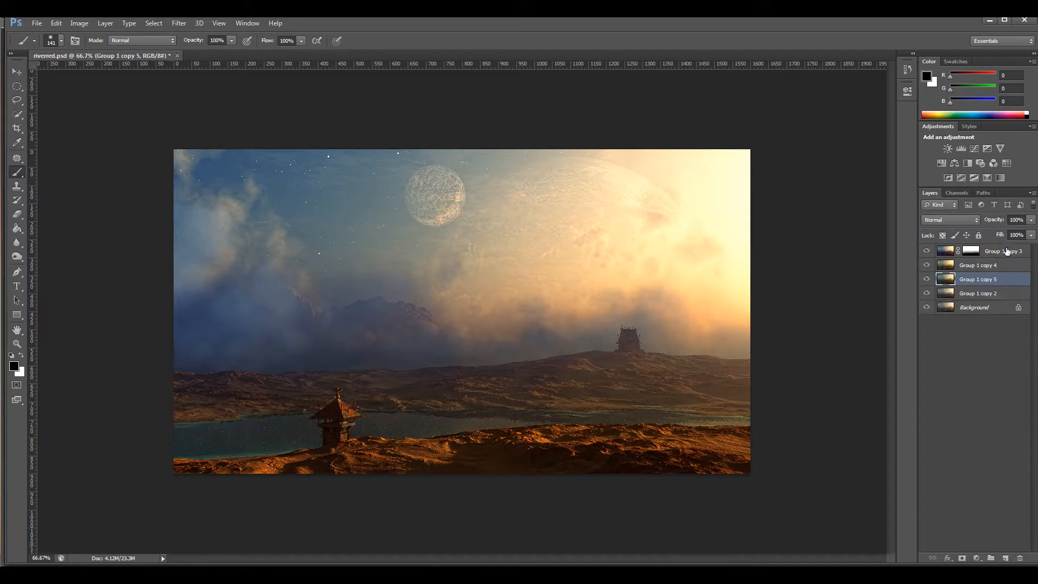
{"action": "left_click", "coordinate": [988, 250], "text": "shift"}
{"action": "key", "text": "ctrl+e"}
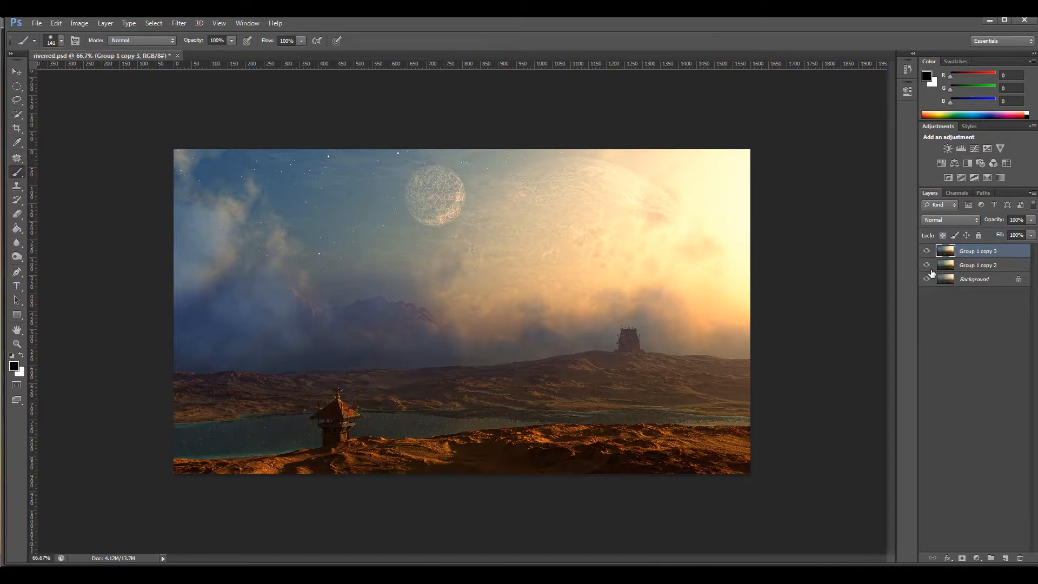
Step: Hide the Group 1 copy 2 layer and compare the image with and without Group 1 copy 3, leaving that layer visible
{"action": "left_click_drag", "start_coordinate": [928, 269], "coordinate": [930, 253]}
{"action": "left_click", "coordinate": [928, 251]}
{"action": "left_click", "coordinate": [928, 251]}
{"action": "left_click", "coordinate": [928, 252]}
{"action": "left_click", "coordinate": [928, 251]}
{"action": "left_click", "coordinate": [928, 252]}
Step: Apply a Vibrance adjustment to Group 1 copy 3, moderately raising the vibrance and barely changing the saturation
{"action": "left_click", "coordinate": [79, 24]}
{"action": "mouse_move", "coordinate": [142, 51]}
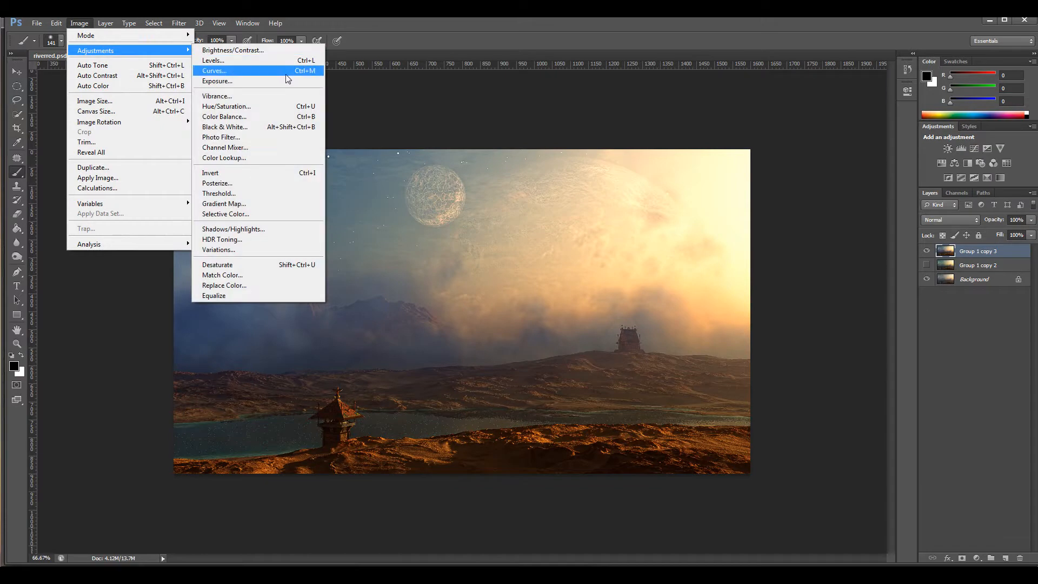
{"action": "left_click", "coordinate": [286, 99]}
{"action": "mouse_move", "coordinate": [659, 440]}
{"action": "left_mouse_down"}
{"action": "mouse_move", "coordinate": [697, 443]}
{"action": "mouse_move", "coordinate": [662, 442]}
{"action": "mouse_move", "coordinate": [675, 442]}
{"action": "left_mouse_up"}
{"action": "left_click_drag", "start_coordinate": [689, 402], "coordinate": [787, 305]}
{"action": "left_click_drag", "start_coordinate": [776, 345], "coordinate": [835, 352]}
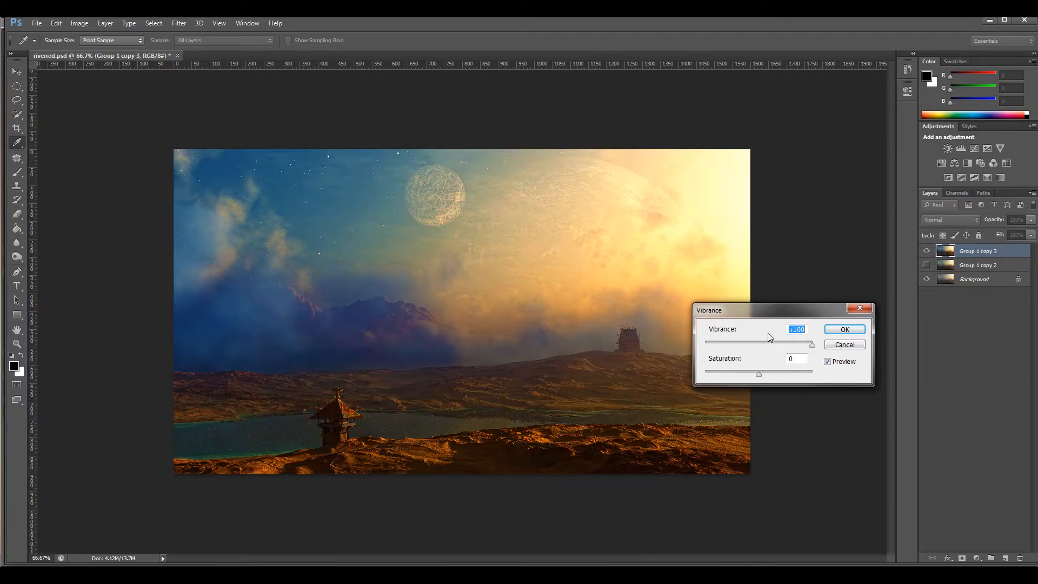
{"action": "left_click_drag", "start_coordinate": [812, 344], "coordinate": [762, 373]}
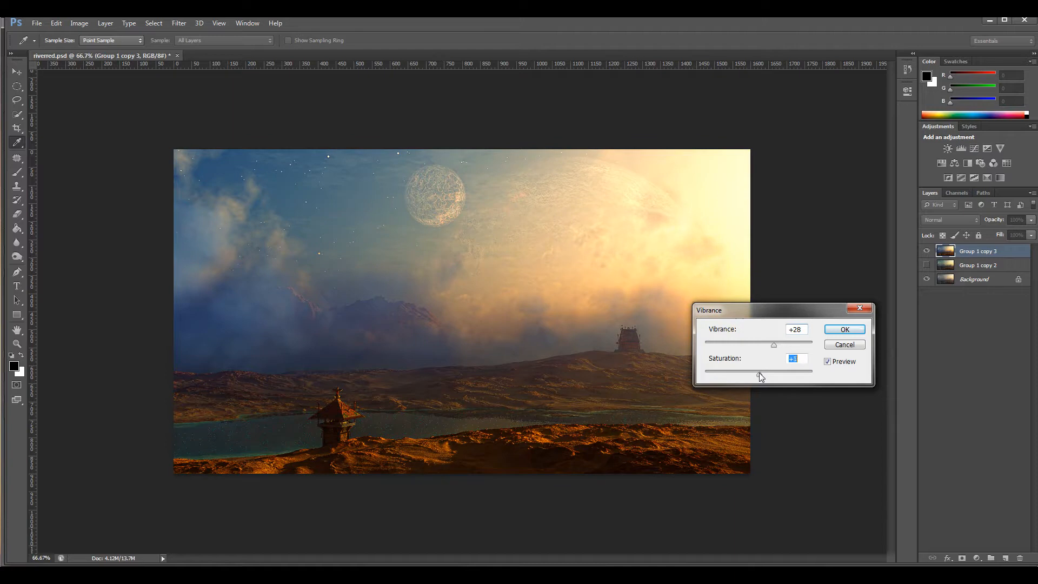
{"action": "mouse_move", "coordinate": [786, 346]}
{"action": "left_mouse_down"}
{"action": "mouse_move", "coordinate": [764, 347]}
{"action": "mouse_move", "coordinate": [790, 347]}
{"action": "mouse_move", "coordinate": [777, 347]}
{"action": "left_mouse_up"}
{"action": "left_click", "coordinate": [855, 330]}
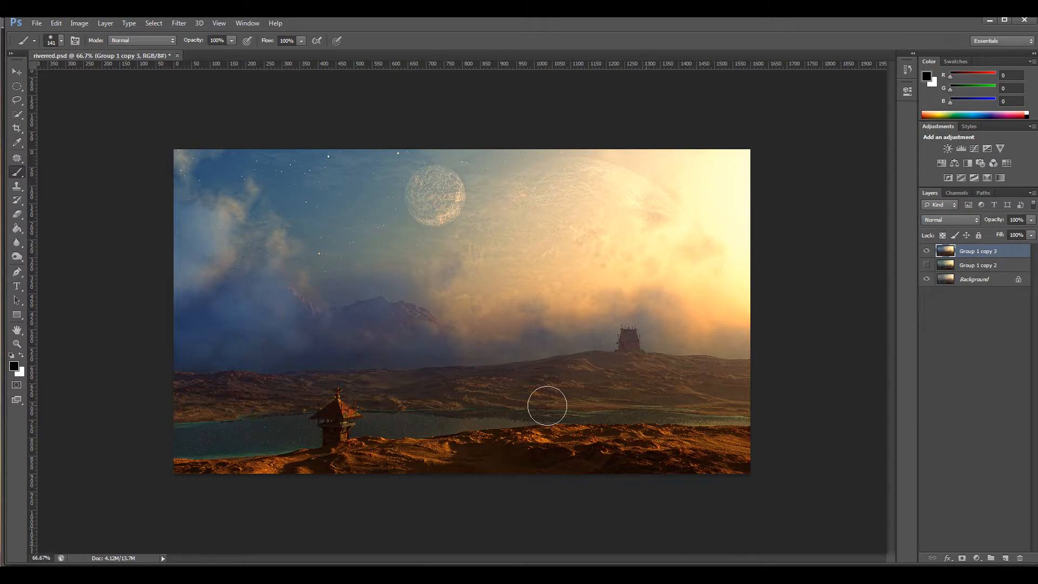
{"action": "left_click", "coordinate": [20, 350]}
{"action": "left_click", "coordinate": [473, 348]}
{"action": "mouse_move", "coordinate": [474, 349]}
{"action": "left_mouse_down"}
{"action": "mouse_move", "coordinate": [454, 345]}
{"action": "mouse_move", "coordinate": [465, 346]}
{"action": "left_mouse_up"}
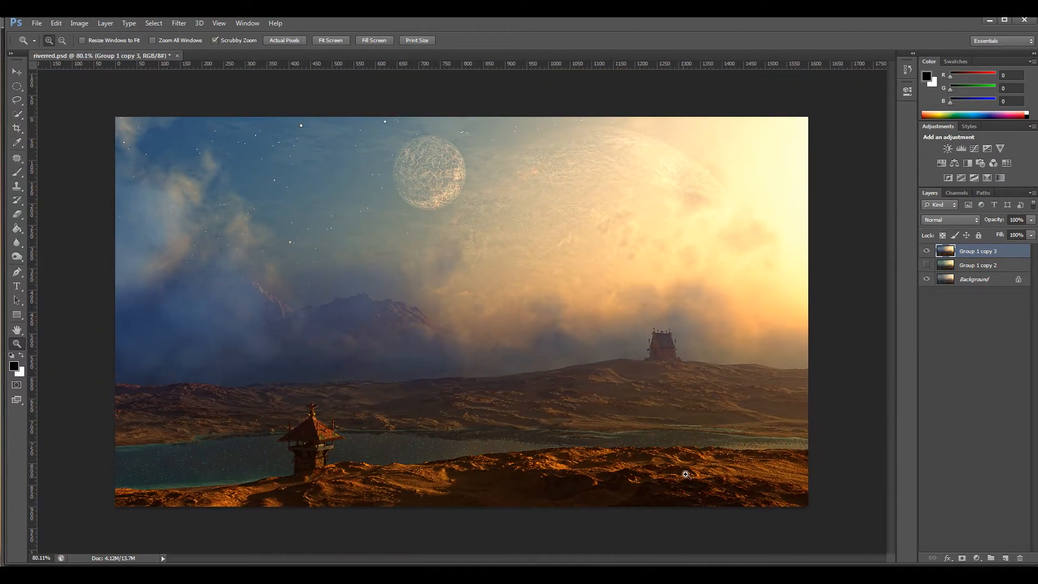
{"action": "left_click_drag", "start_coordinate": [736, 412], "coordinate": [721, 411]}
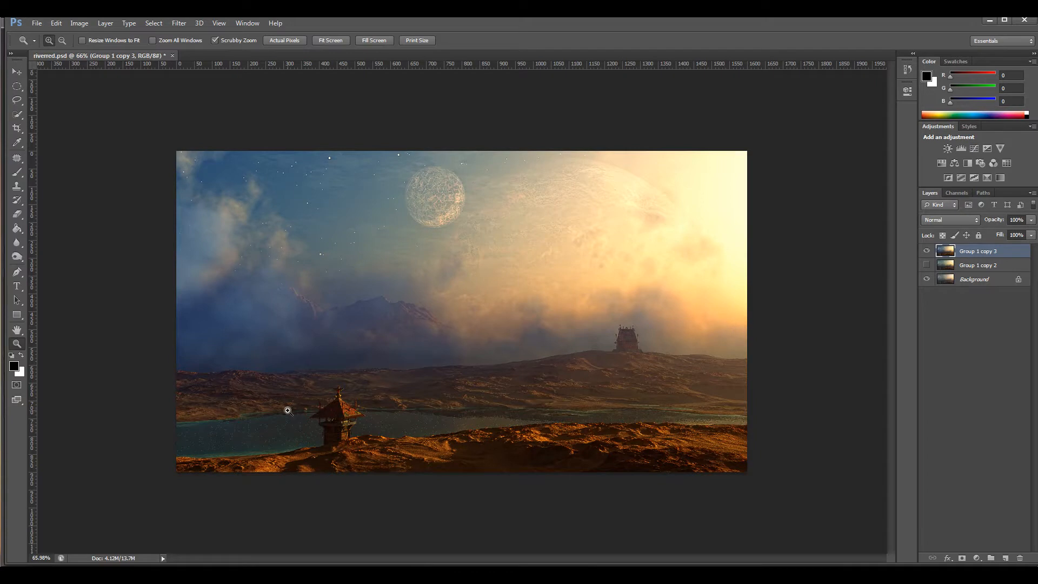
{"action": "mouse_move", "coordinate": [692, 319]}
{"action": "left_mouse_down"}
{"action": "mouse_move", "coordinate": [674, 317]}
{"action": "mouse_move", "coordinate": [686, 311]}
{"action": "left_mouse_up"}
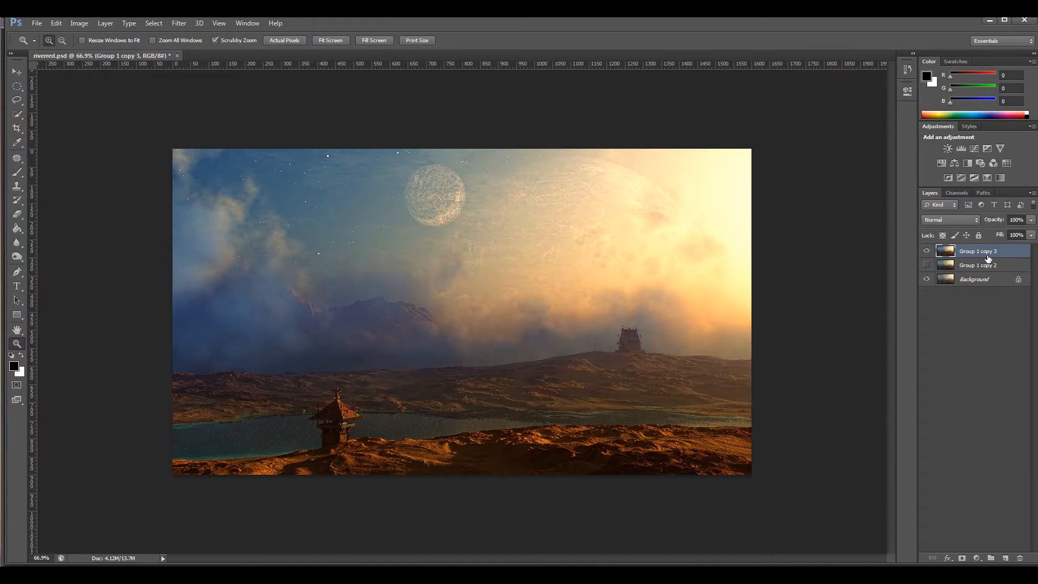
{"action": "left_click_drag", "start_coordinate": [431, 359], "coordinate": [470, 359]}
Step: Duplicate Group 1 copy 3 and apply Oil Paint to the copy with scale 0.1, shine 0.4 and increased cleanliness
{"action": "left_click_drag", "start_coordinate": [971, 250], "coordinate": [1005, 558]}
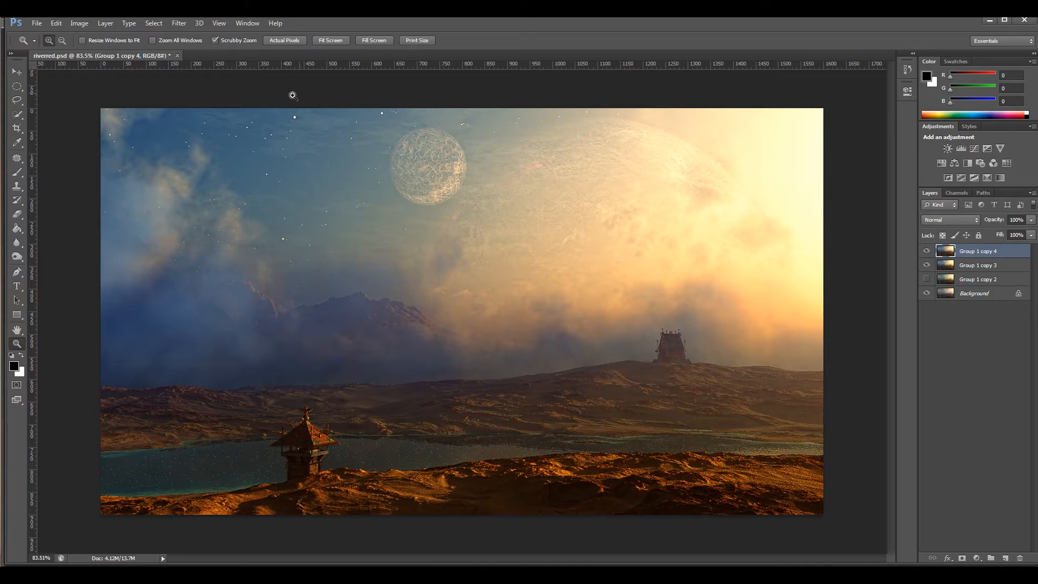
{"action": "left_click", "coordinate": [183, 25]}
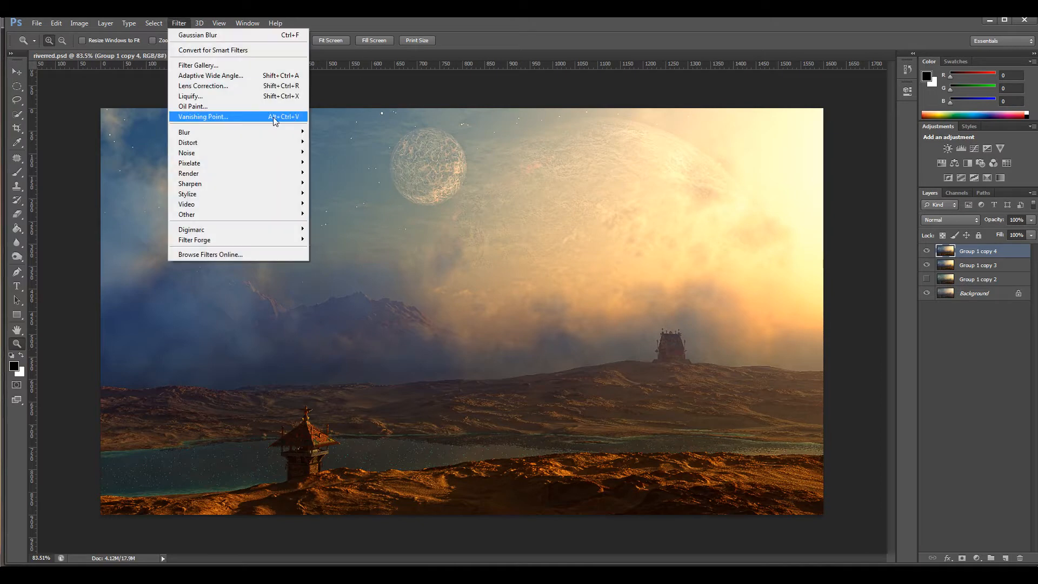
{"action": "left_click", "coordinate": [260, 108]}
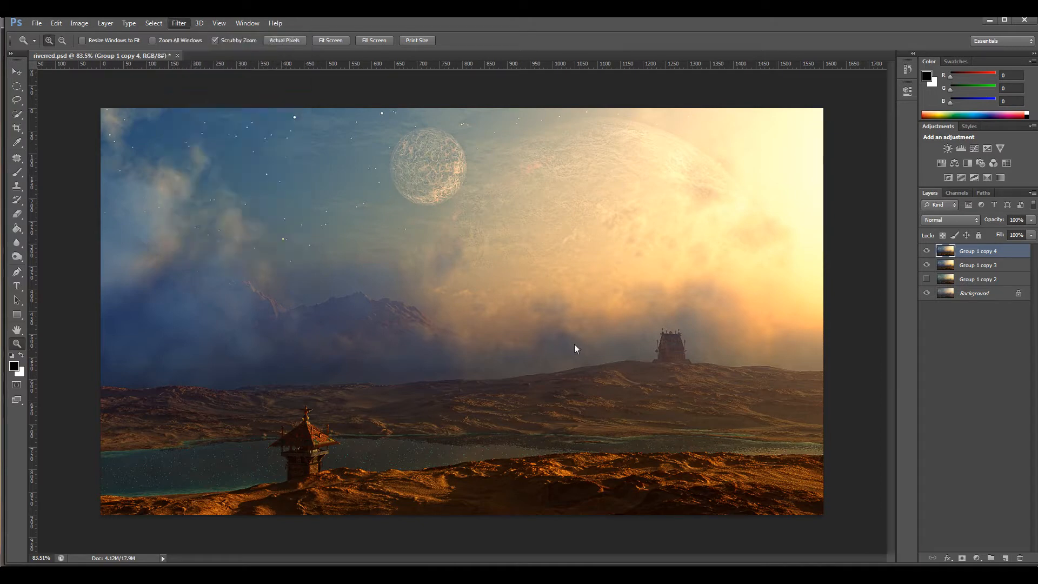
{"action": "mouse_move", "coordinate": [933, 135]}
{"action": "left_mouse_down"}
{"action": "mouse_move", "coordinate": [923, 150]}
{"action": "mouse_move", "coordinate": [899, 146]}
{"action": "left_mouse_up"}
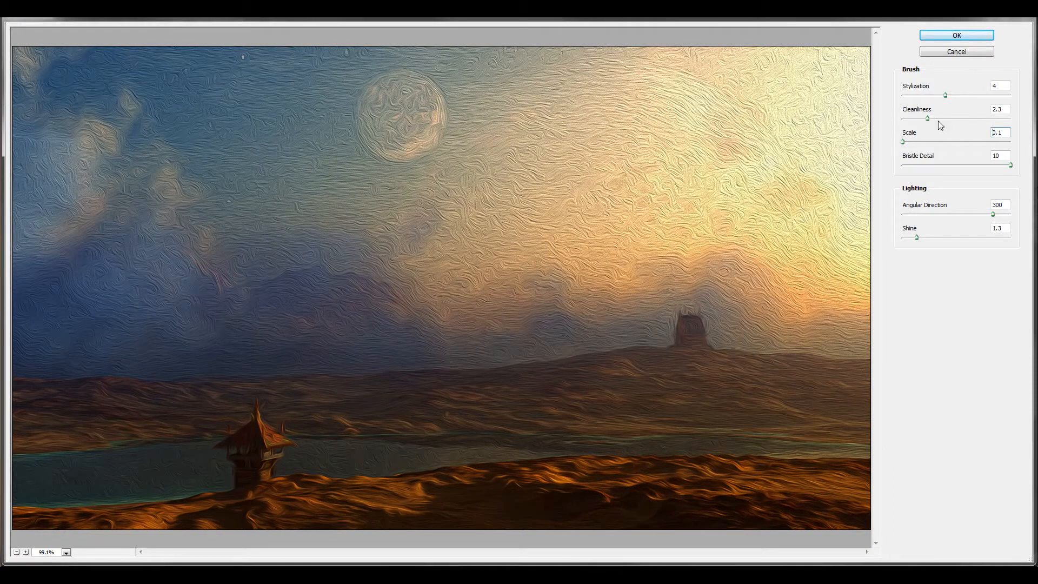
{"action": "left_click_drag", "start_coordinate": [915, 242], "coordinate": [906, 243]}
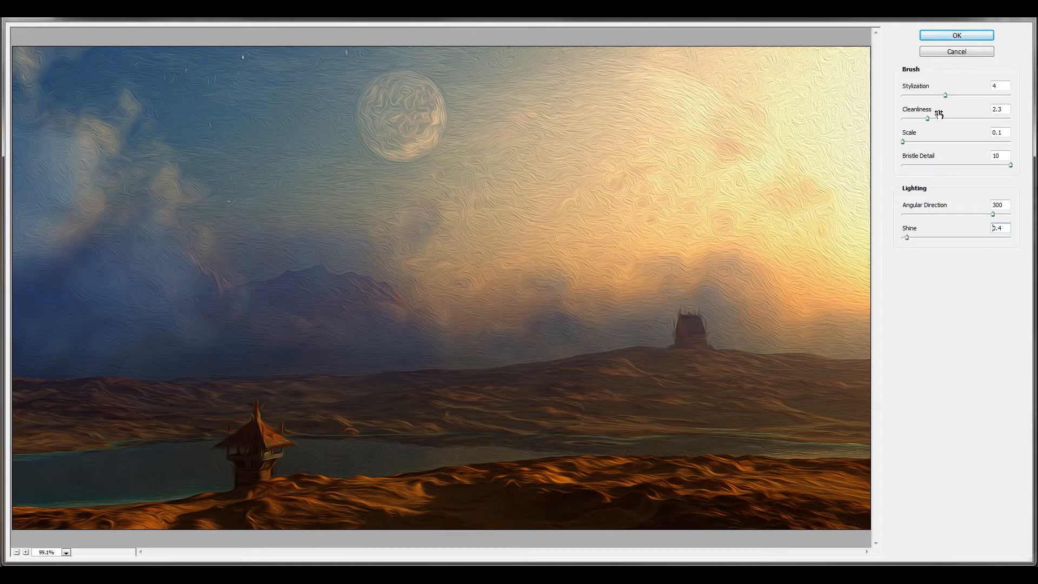
{"action": "left_click_drag", "start_coordinate": [929, 120], "coordinate": [978, 119]}
{"action": "left_click", "coordinate": [957, 35]}
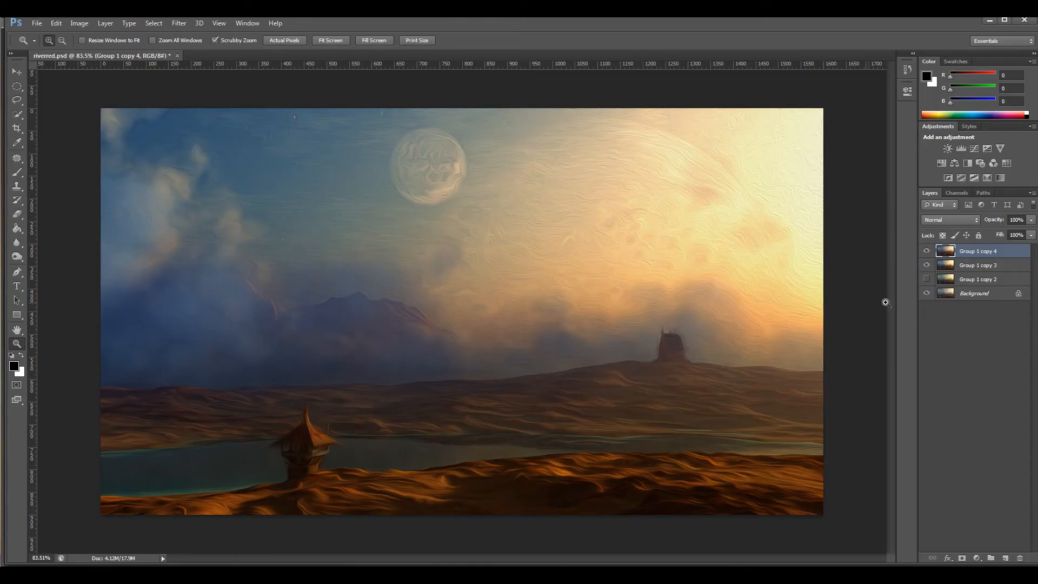
Step: Set the oil-painted Group 1 copy 4 layer's fill to 46%, compare the image with and without it, and leave it hidden
{"action": "left_click_drag", "start_coordinate": [1031, 235], "coordinate": [1026, 249]}
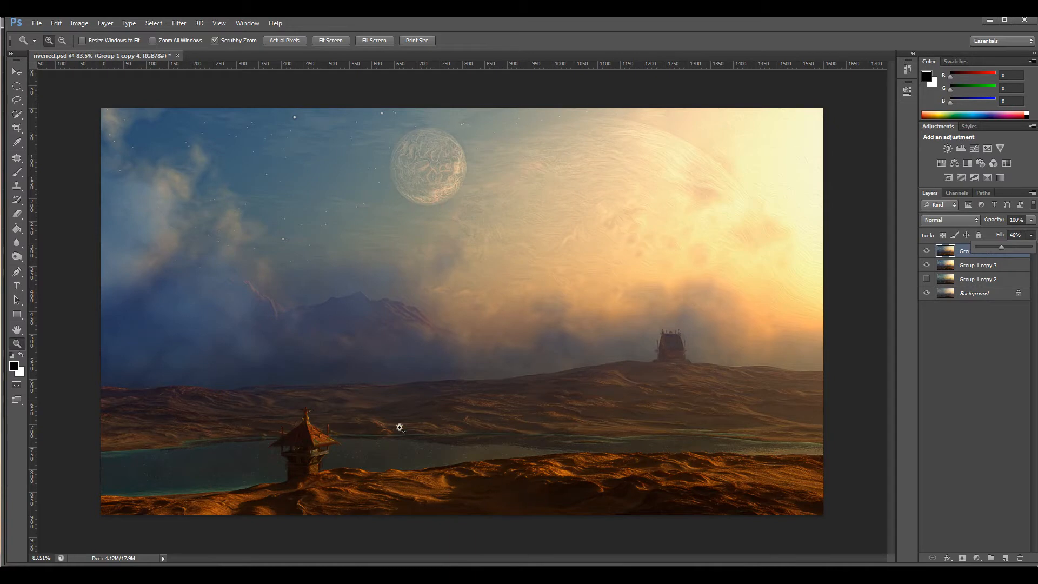
{"action": "left_click", "coordinate": [927, 251]}
{"action": "left_click", "coordinate": [926, 251]}
{"action": "left_click", "coordinate": [927, 252]}
{"action": "left_click", "coordinate": [927, 252]}
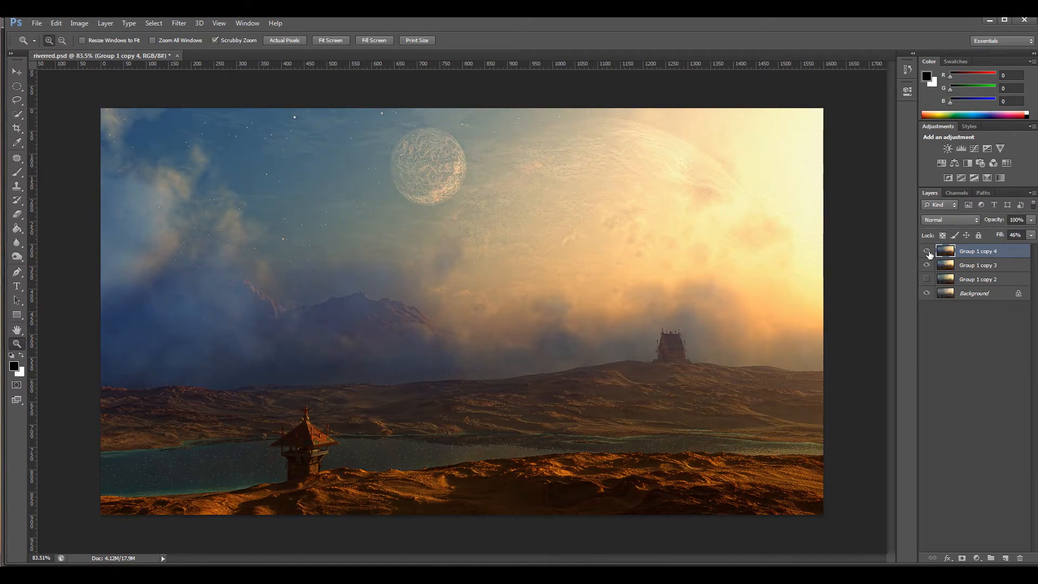
{"action": "left_click", "coordinate": [927, 252]}
Step: Duplicate Group 1 copy 3 again and apply Reduce Noise to the copy with strength 10, minimal detail preservation and 0% sharpening
{"action": "left_click", "coordinate": [985, 267]}
{"action": "left_click_drag", "start_coordinate": [987, 269], "coordinate": [1005, 558]}
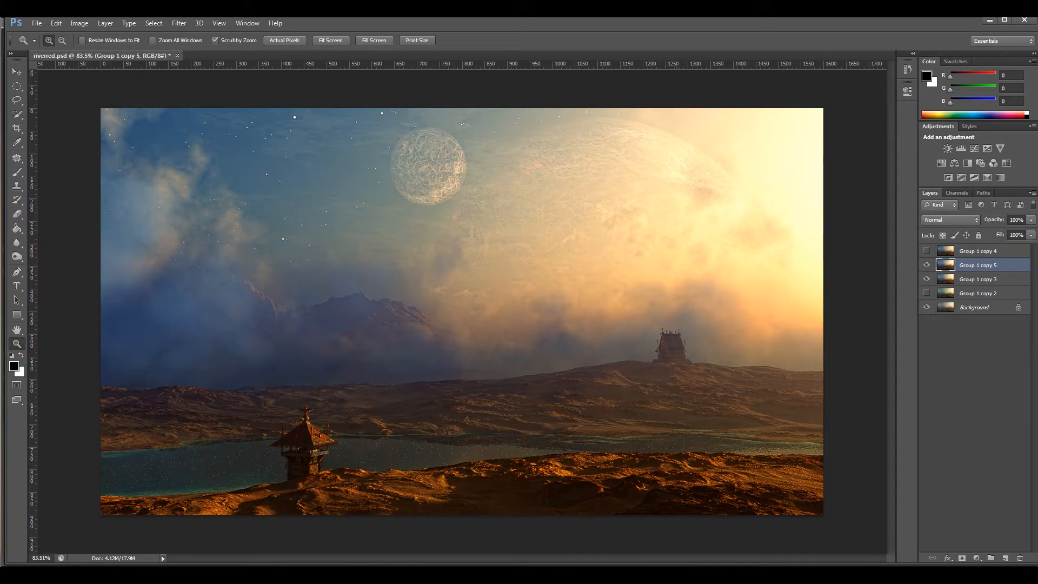
{"action": "left_click", "coordinate": [179, 22]}
{"action": "mouse_move", "coordinate": [260, 159]}
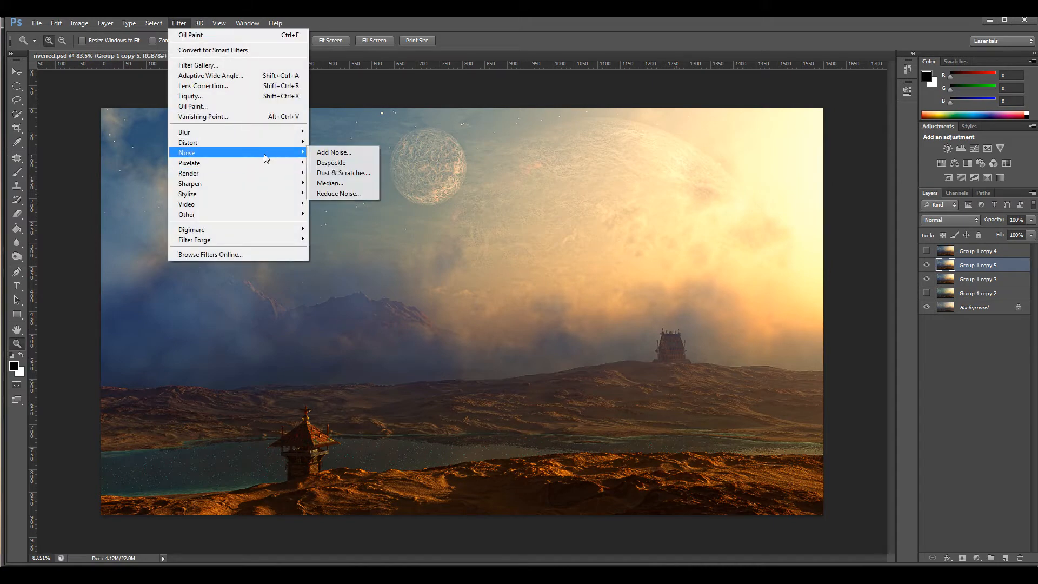
{"action": "left_click", "coordinate": [348, 194]}
{"action": "left_click_drag", "start_coordinate": [448, 381], "coordinate": [408, 343]}
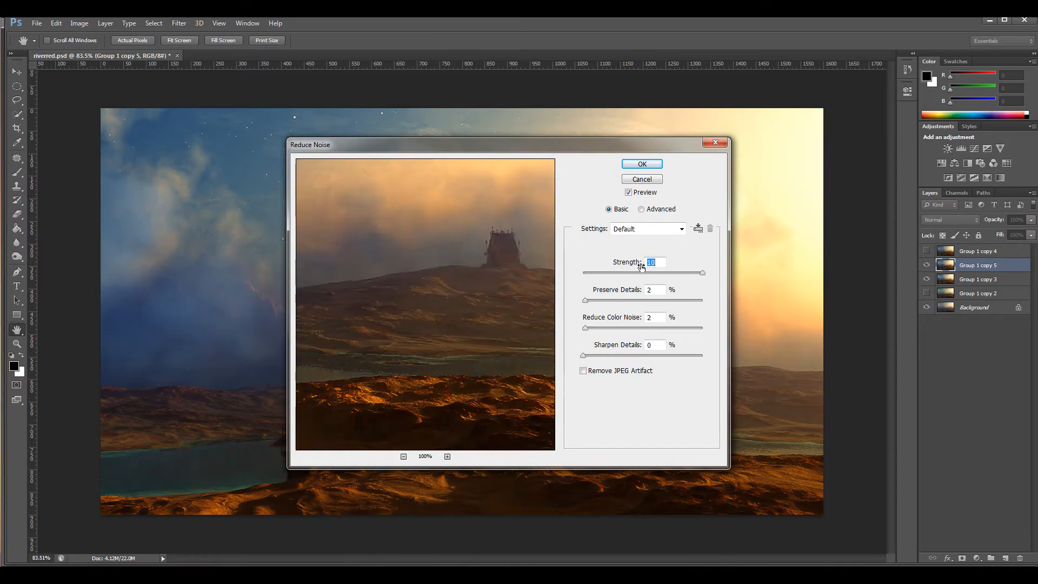
{"action": "left_click_drag", "start_coordinate": [585, 300], "coordinate": [562, 329]}
{"action": "left_click", "coordinate": [643, 164]}
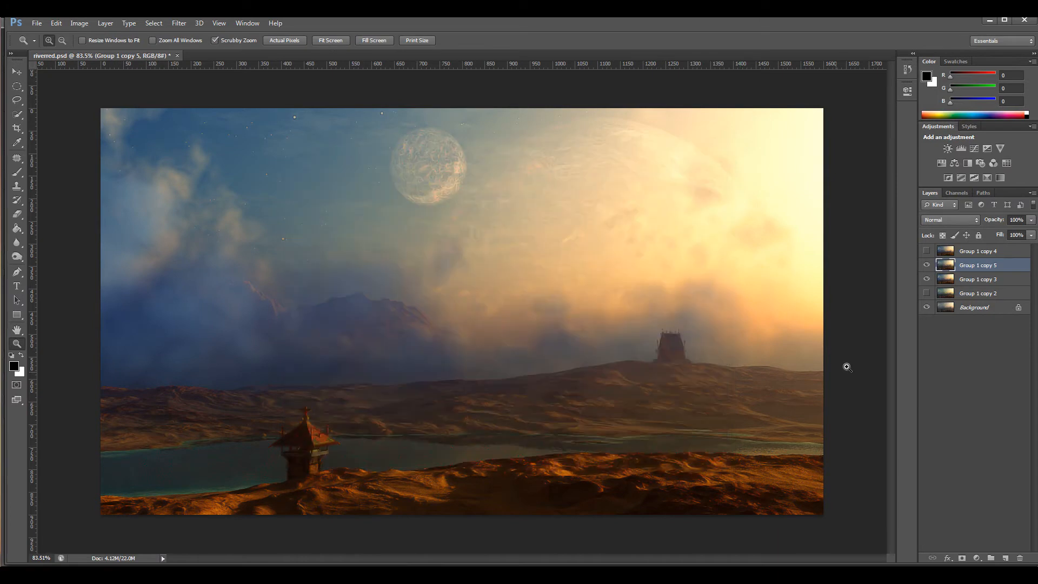
Step: Compare the image with and without the noise-reduced Group 1 copy 5 layer and lower that layer's fill
{"action": "left_click", "coordinate": [927, 265]}
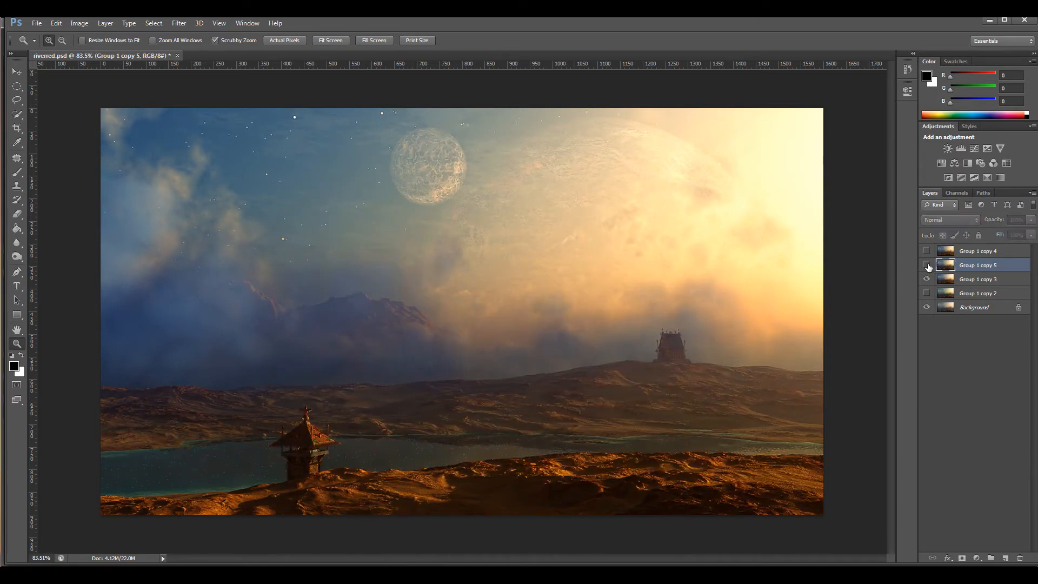
{"action": "left_click", "coordinate": [926, 265]}
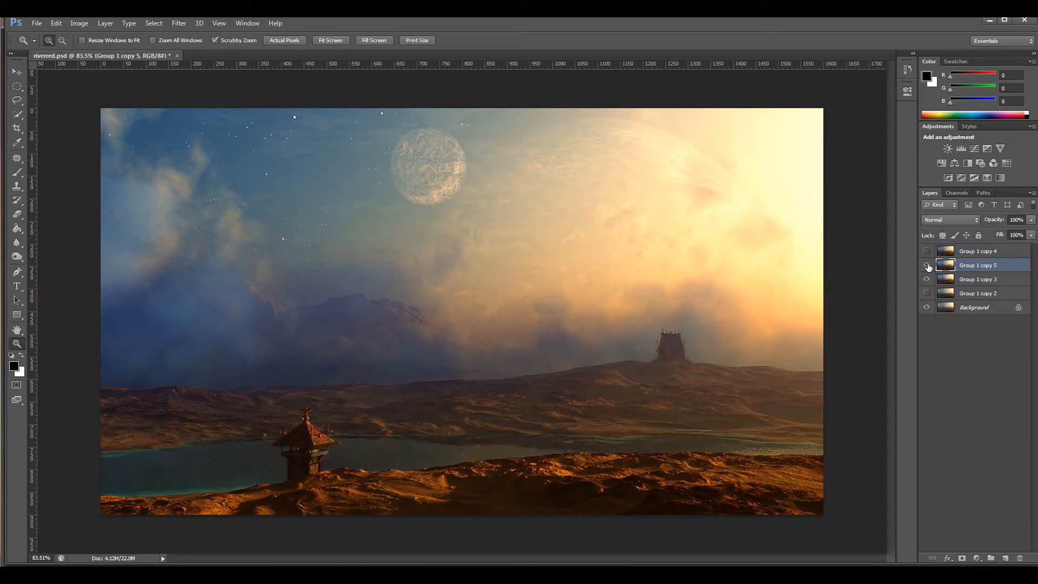
{"action": "left_click", "coordinate": [1032, 235]}
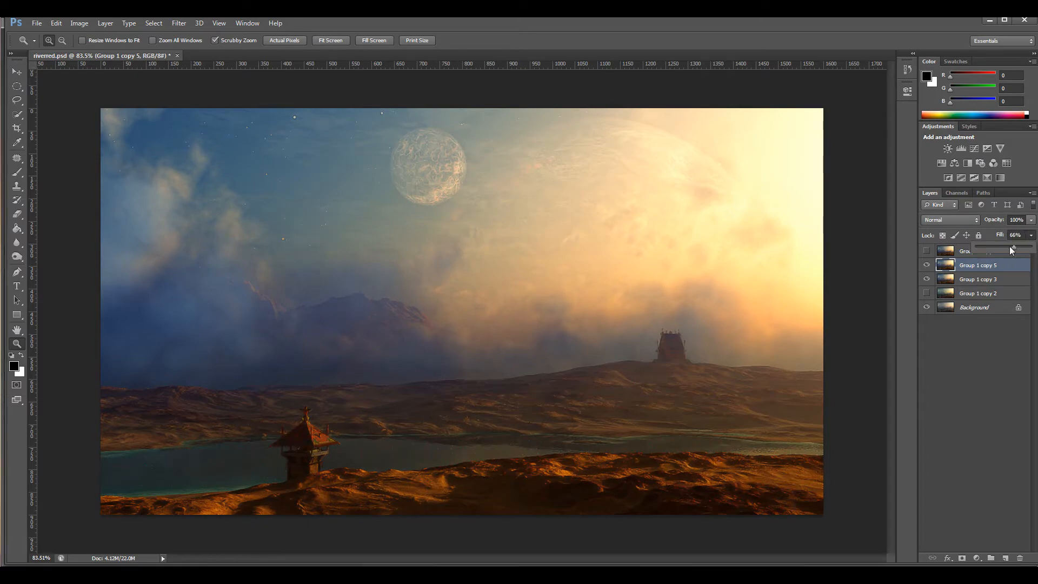
{"action": "left_click_drag", "start_coordinate": [1004, 247], "coordinate": [1025, 247]}
Step: Show the oil-painted Group 1 copy 4 layer and set its fill to 44%
{"action": "left_click", "coordinate": [955, 254]}
{"action": "left_click", "coordinate": [926, 251]}
{"action": "left_click", "coordinate": [1031, 241]}
{"action": "mouse_move", "coordinate": [1004, 246]}
{"action": "left_mouse_down"}
{"action": "mouse_move", "coordinate": [983, 247]}
{"action": "mouse_move", "coordinate": [1001, 244]}
{"action": "left_mouse_up"}
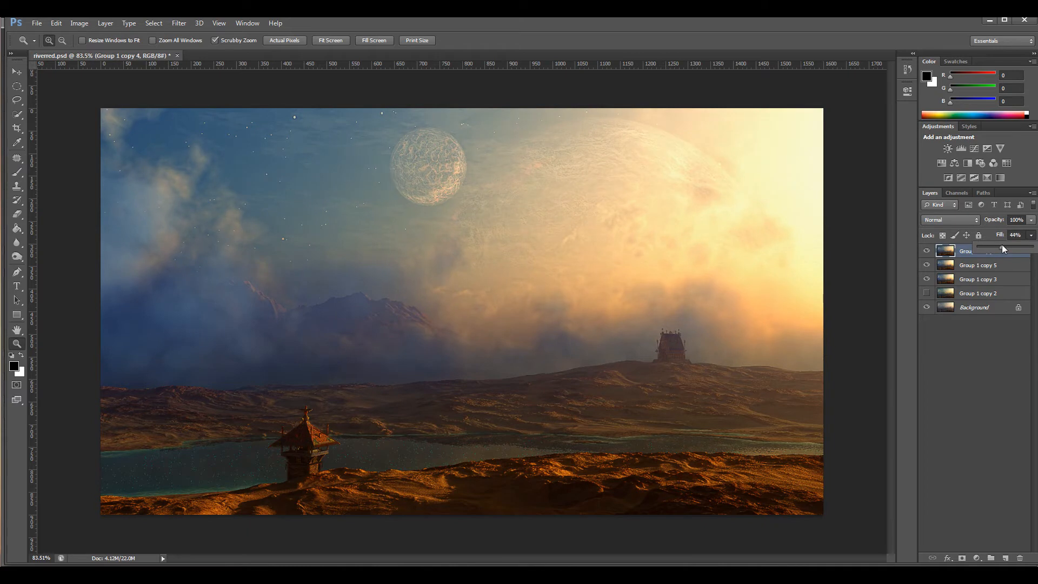
Step: Try the Screen blend mode at 37% fill and the Overlay blend mode on Group 1 copy 4
{"action": "left_click", "coordinate": [955, 220]}
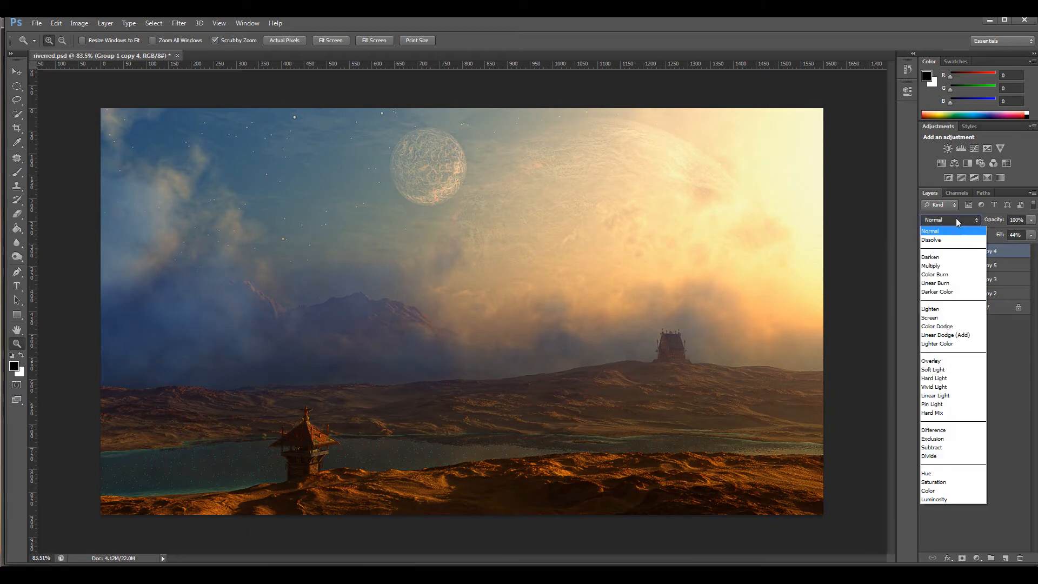
{"action": "left_click", "coordinate": [948, 317]}
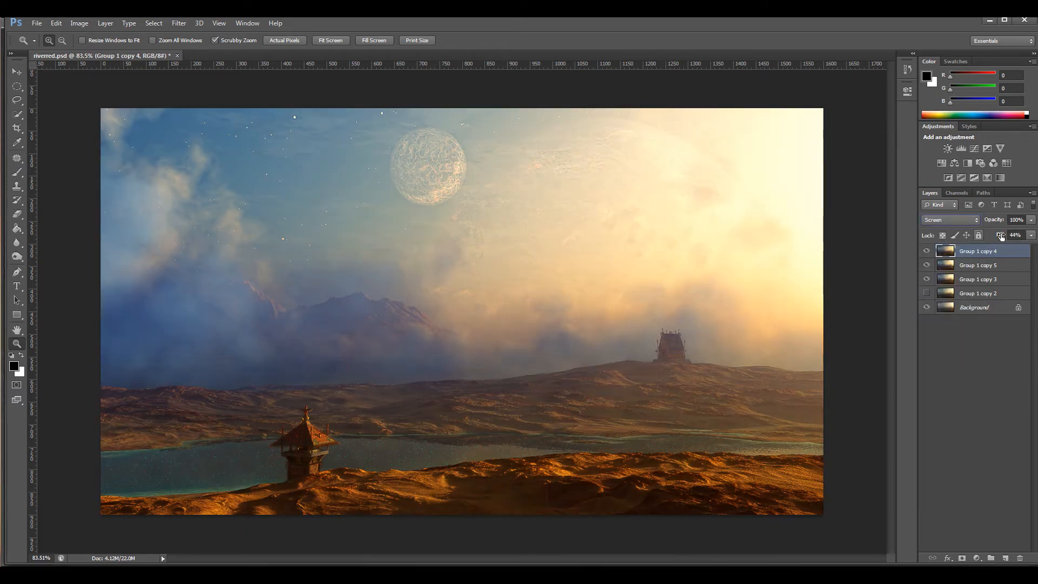
{"action": "left_click", "coordinate": [1031, 235]}
{"action": "left_click_drag", "start_coordinate": [1033, 249], "coordinate": [1004, 249]}
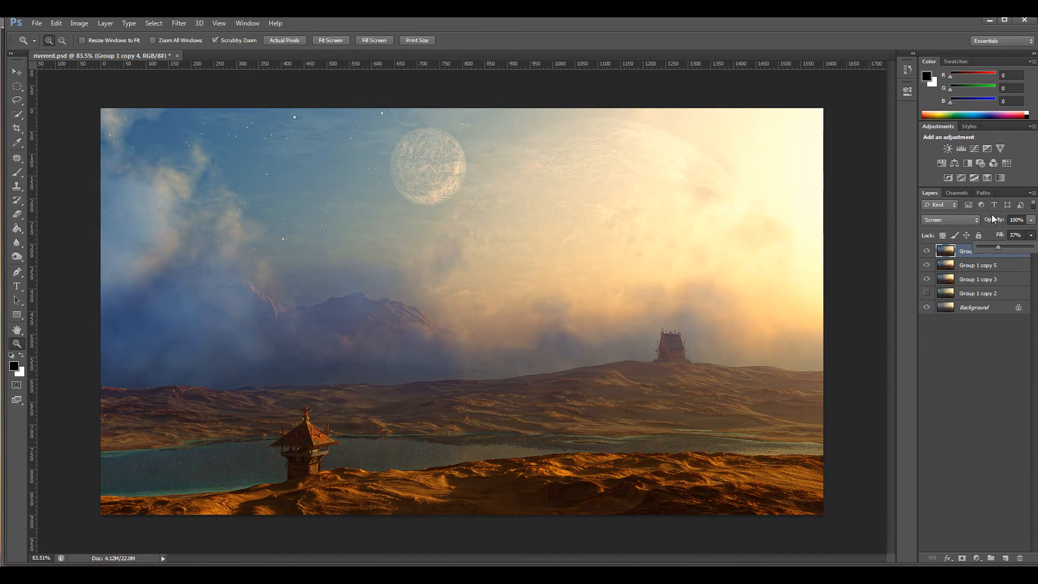
{"action": "left_click", "coordinate": [949, 220]}
{"action": "left_click", "coordinate": [946, 361]}
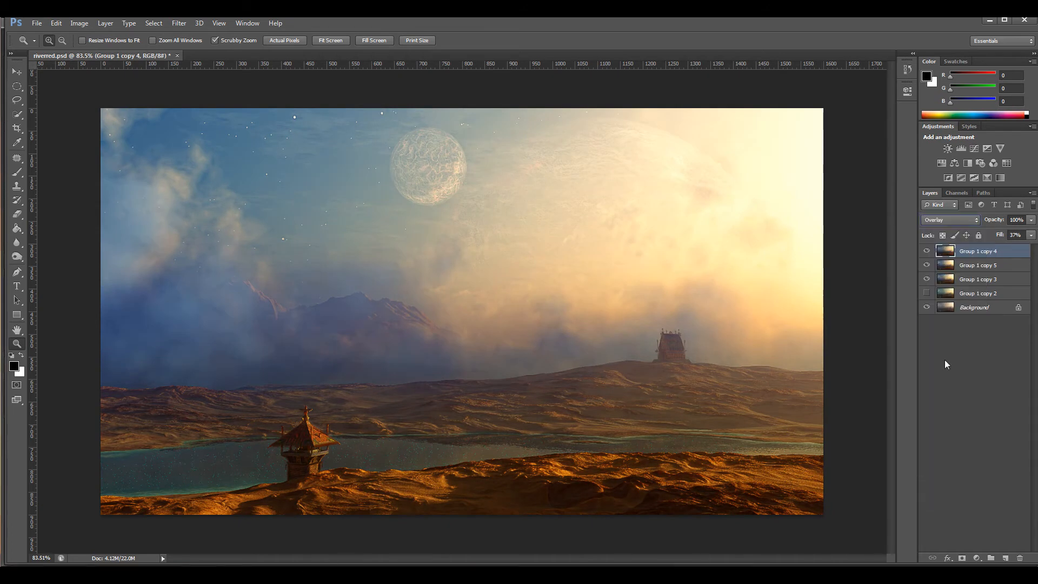
Step: Set Group 1 copy 4 to the Darken blend mode with 66% fill
{"action": "left_click", "coordinate": [973, 222]}
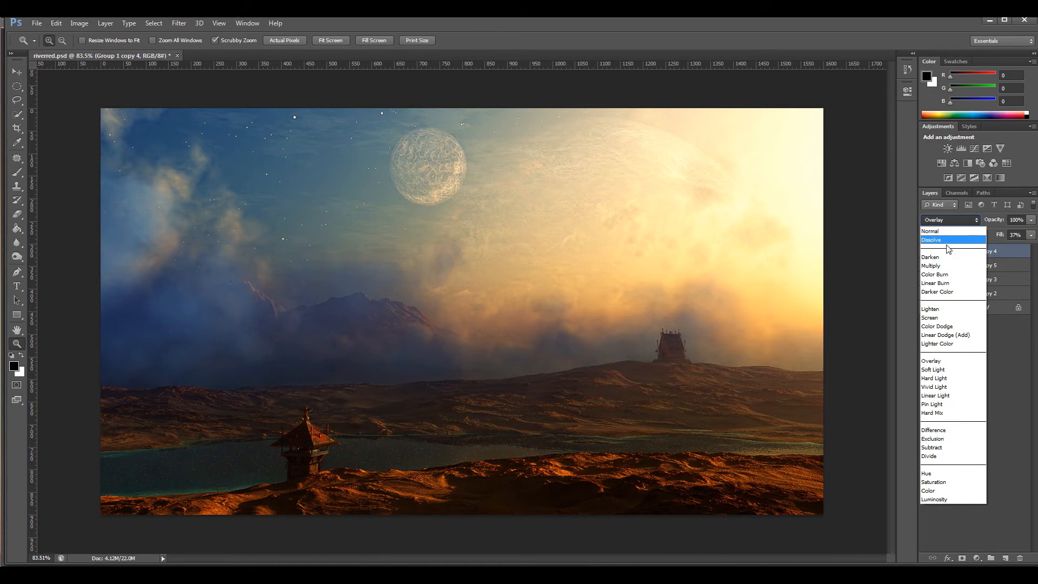
{"action": "left_click", "coordinate": [947, 256]}
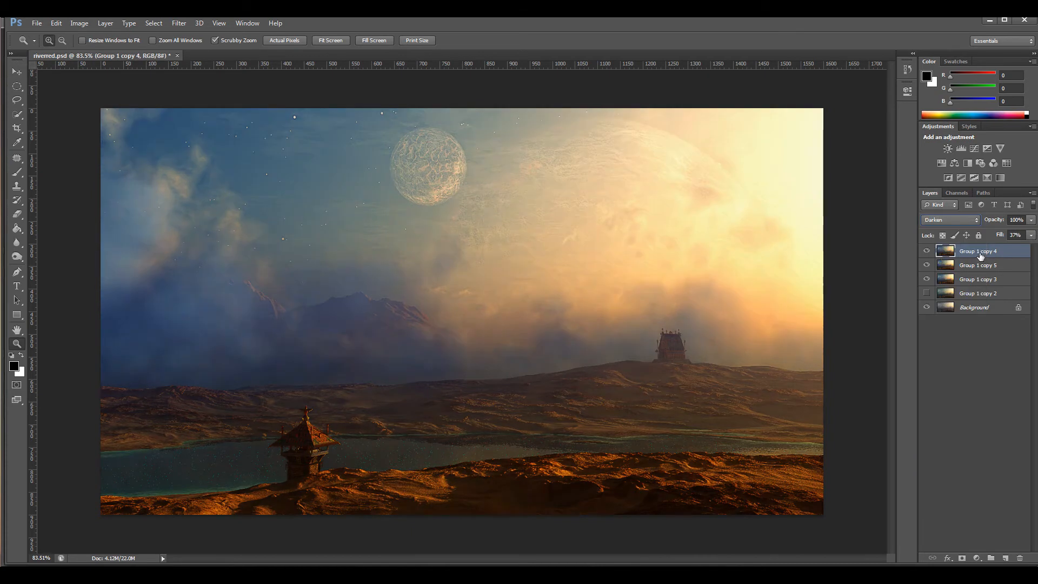
{"action": "mouse_move", "coordinate": [1008, 246]}
{"action": "left_mouse_down"}
{"action": "mouse_move", "coordinate": [1033, 252]}
{"action": "mouse_move", "coordinate": [1022, 252]}
{"action": "left_mouse_up"}
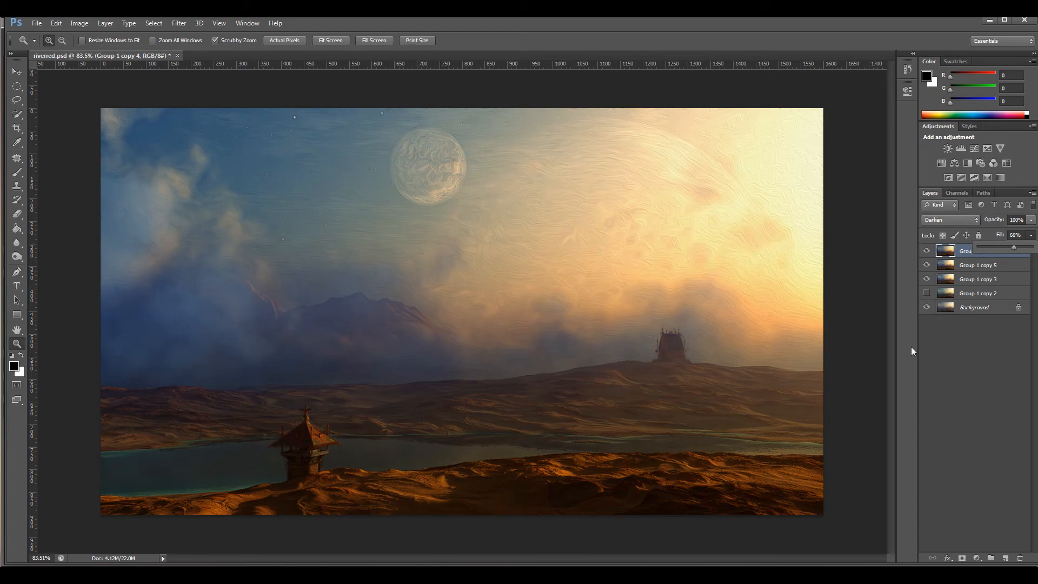
{"action": "left_click", "coordinate": [639, 393]}
{"action": "mouse_move", "coordinate": [620, 393]}
{"action": "left_mouse_down"}
{"action": "mouse_move", "coordinate": [607, 392]}
{"action": "mouse_move", "coordinate": [624, 391]}
{"action": "left_mouse_up"}
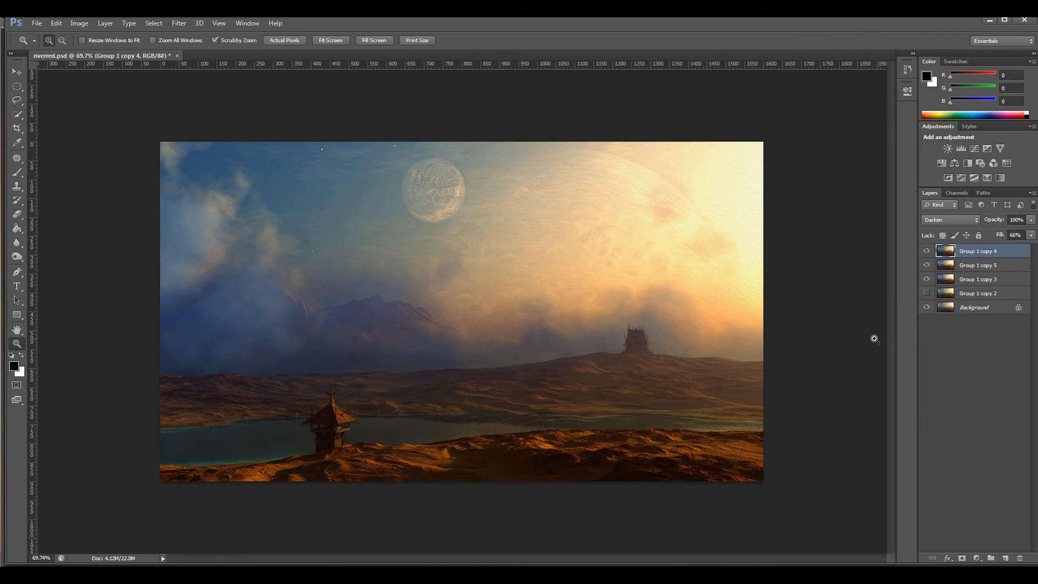
Step: Hide Group 1 copy 4 and Group 1 copy 5, and select the Group 1 copy 3 layer
{"action": "left_click_drag", "start_coordinate": [927, 251], "coordinate": [926, 266]}
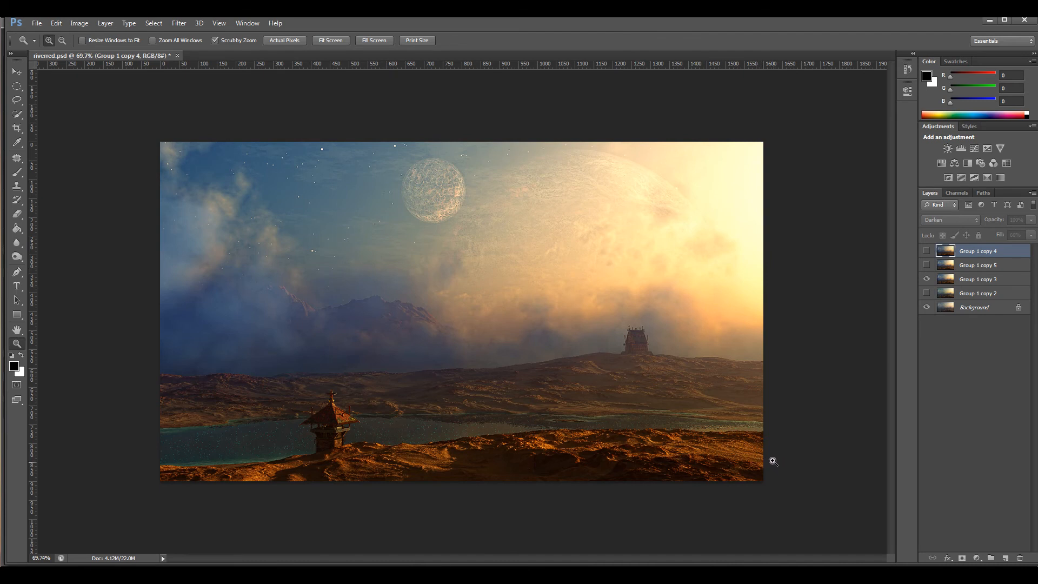
{"action": "left_click", "coordinate": [971, 281]}
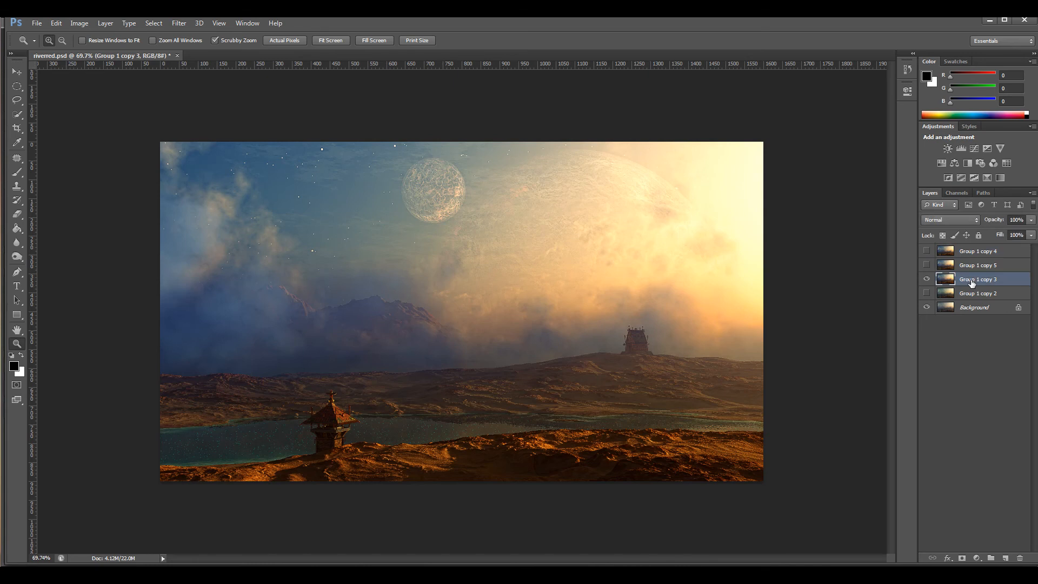